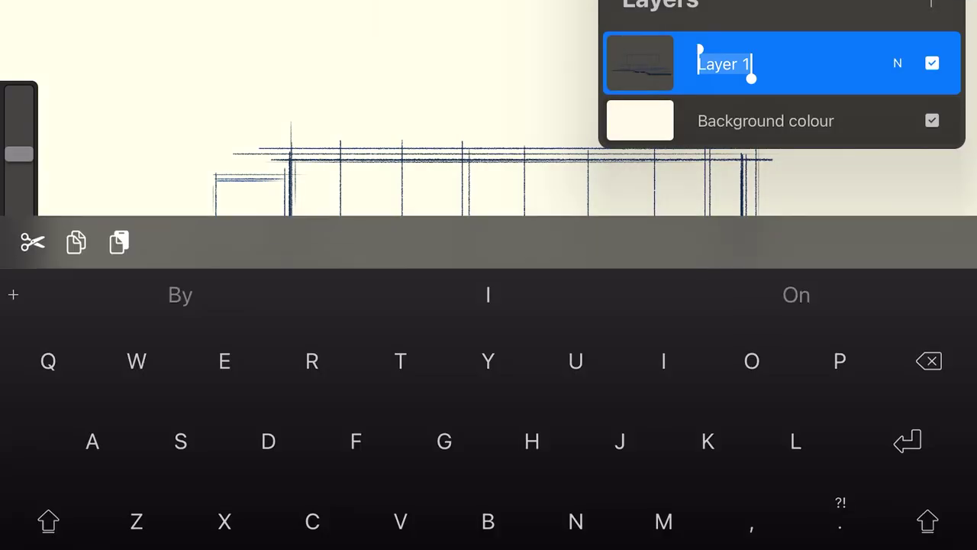
- Name the sketch layer 'Elevation Sketch' and turn on the canvas grid drawing guide
{"action": "type", "text": "Elevation Sketch"}
{"action": "key", "text": "Return"}
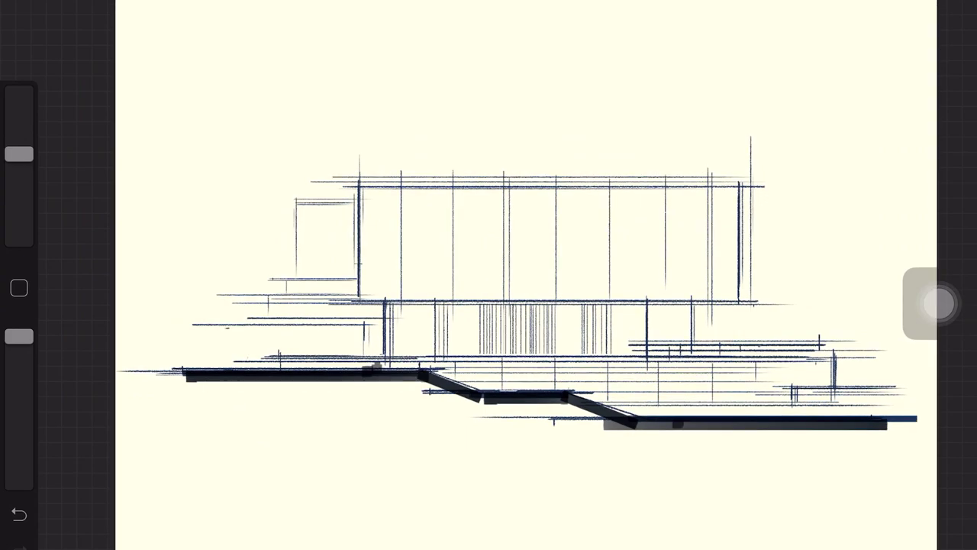
{"action": "left_click", "coordinate": [68, 4]}
{"action": "left_click", "coordinate": [142, 37]}
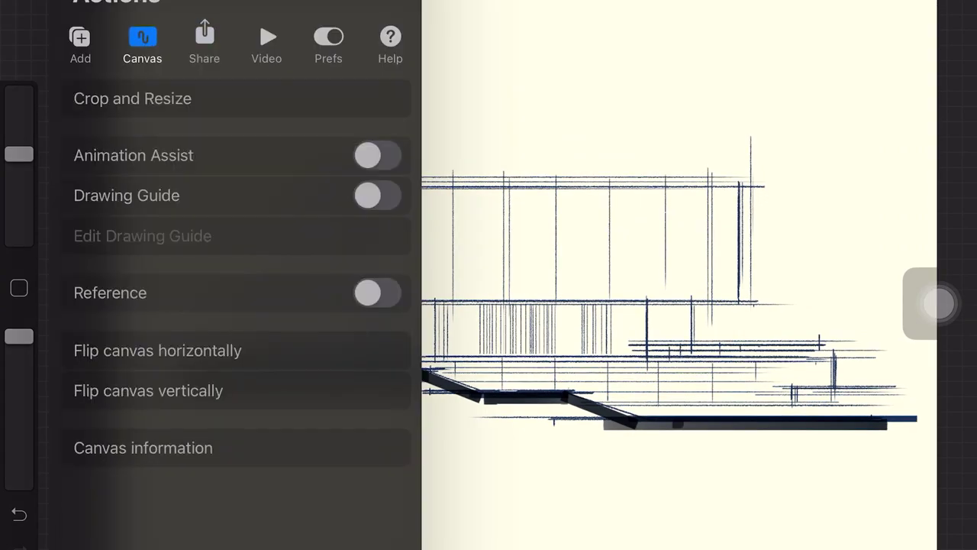
{"action": "left_click", "coordinate": [377, 194]}
{"action": "left_click", "coordinate": [955, 4]}
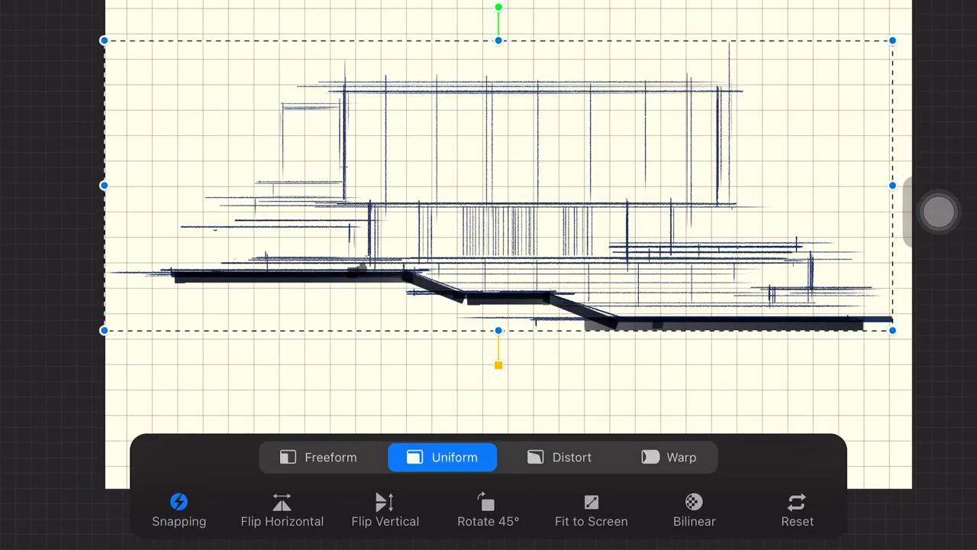
- Distort the sketch into perspective, squeezing the left end and stretching the right end larger
{"action": "left_click", "coordinate": [559, 456]}
{"action": "left_click_drag", "start_coordinate": [102, 185], "coordinate": [386, 186]}
{"action": "left_click_drag", "start_coordinate": [386, 40], "coordinate": [387, 148]}
{"action": "left_click_drag", "start_coordinate": [640, 185], "coordinate": [470, 177]}
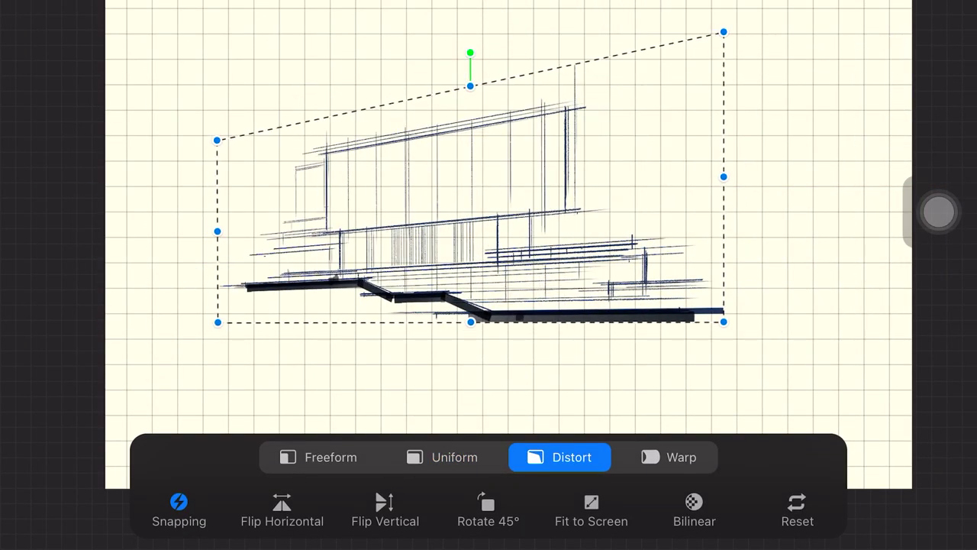
{"action": "left_click_drag", "start_coordinate": [724, 320], "coordinate": [724, 408]}
{"action": "left_click_drag", "start_coordinate": [724, 30], "coordinate": [724, 2]}
{"action": "left_click_drag", "start_coordinate": [724, 183], "coordinate": [726, 130]}
{"action": "left_click_drag", "start_coordinate": [726, 360], "coordinate": [853, 489]}
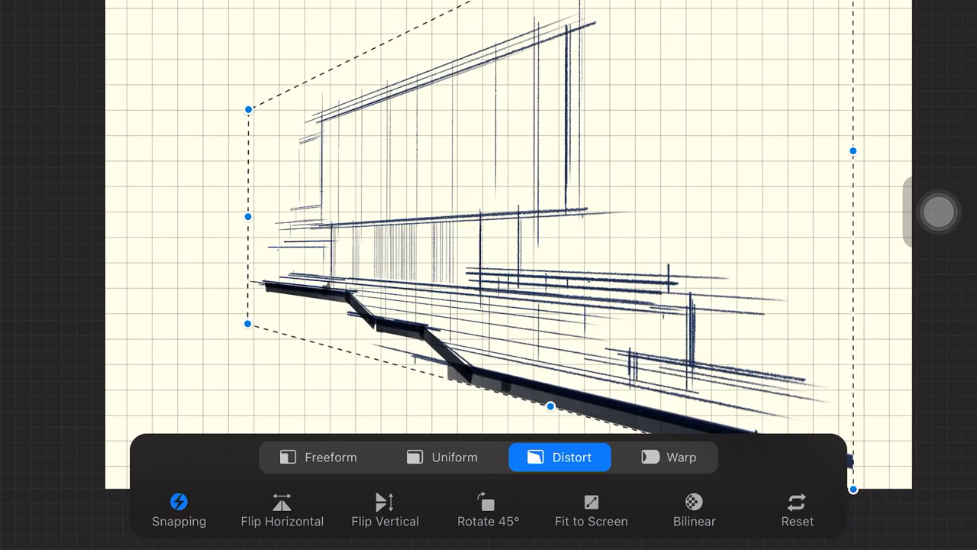
{"action": "mouse_move", "coordinate": [247, 105]}
{"action": "left_mouse_down"}
{"action": "mouse_move", "coordinate": [252, 132]}
{"action": "mouse_move", "coordinate": [233, 145]}
{"action": "left_mouse_up"}
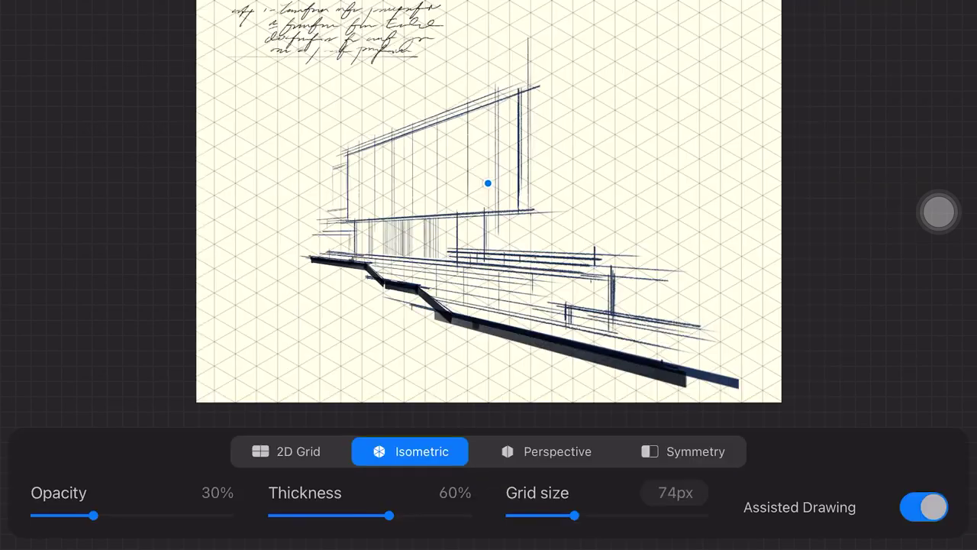
- Make the guide a perspective grid with vanishing points on the horizon left and right
{"action": "left_click", "coordinate": [557, 451]}
{"action": "left_click", "coordinate": [119, 234]}
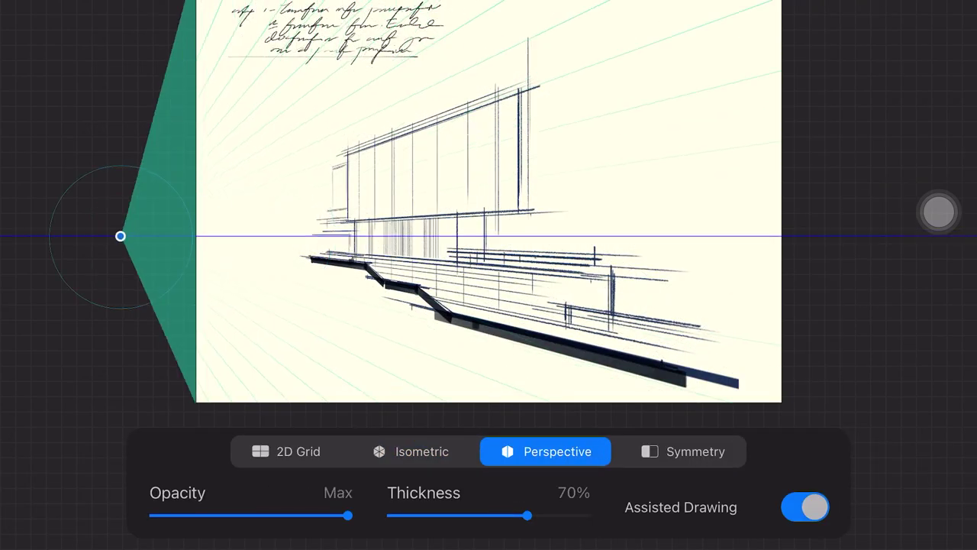
{"action": "mouse_move", "coordinate": [120, 233]}
{"action": "left_mouse_down"}
{"action": "mouse_move", "coordinate": [83, 238]}
{"action": "mouse_move", "coordinate": [84, 229]}
{"action": "left_mouse_up"}
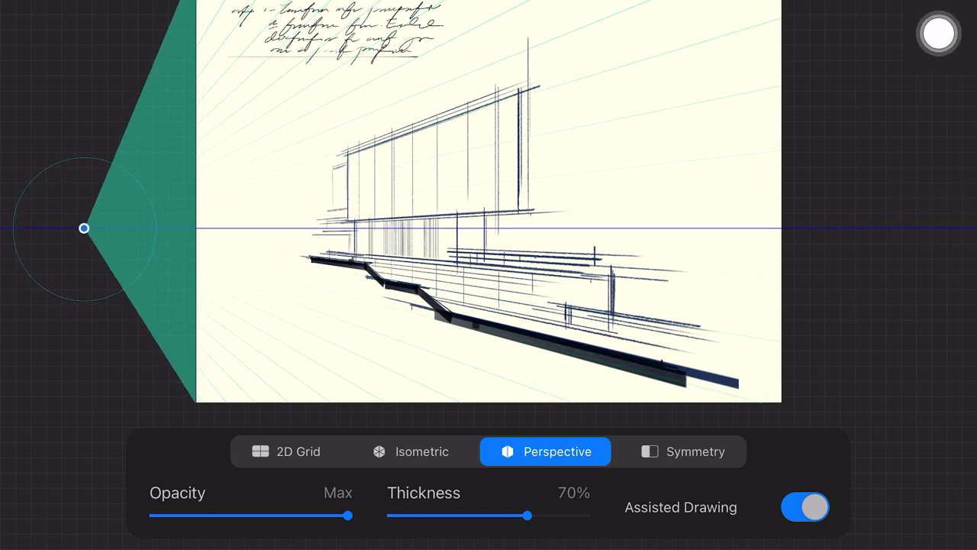
{"action": "left_click", "coordinate": [833, 211]}
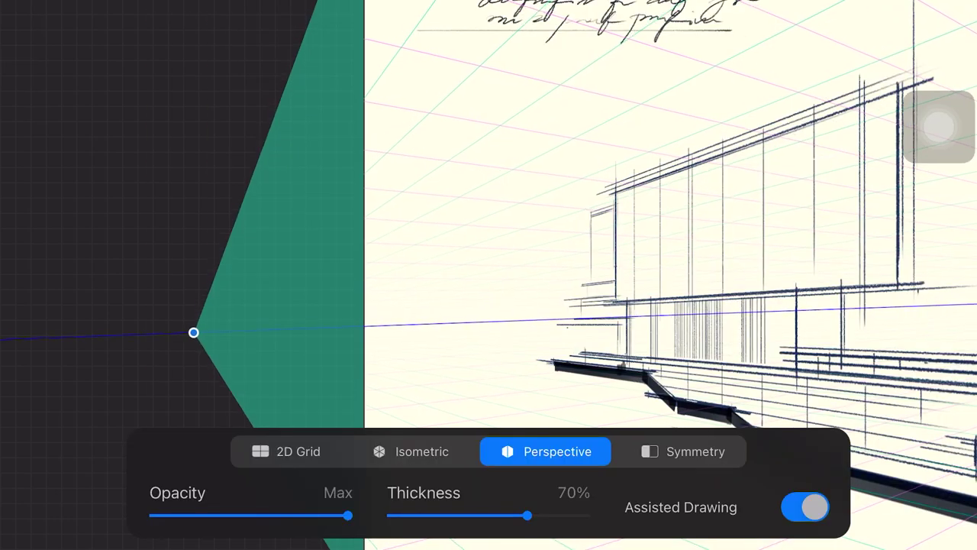
{"action": "left_click_drag", "start_coordinate": [194, 331], "coordinate": [197, 330]}
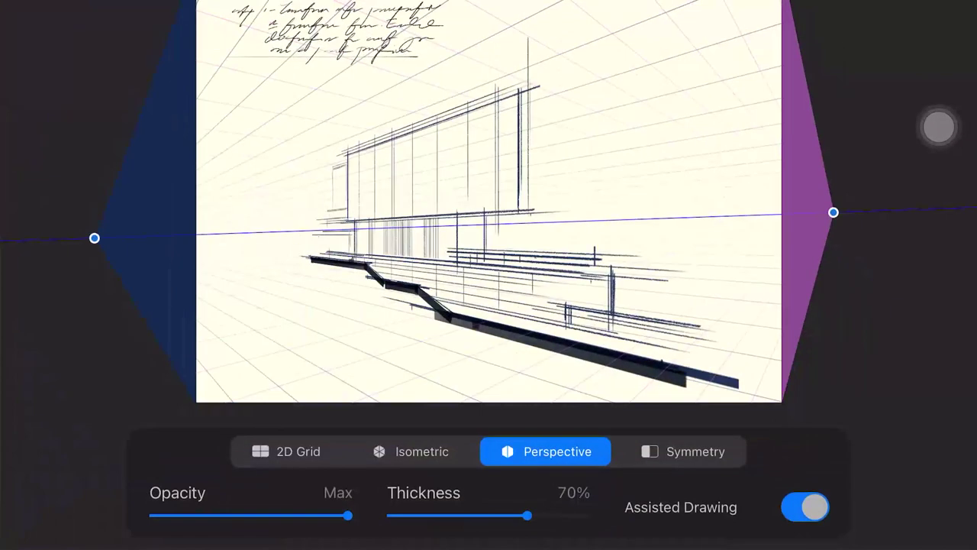
{"action": "left_click", "coordinate": [834, 212]}
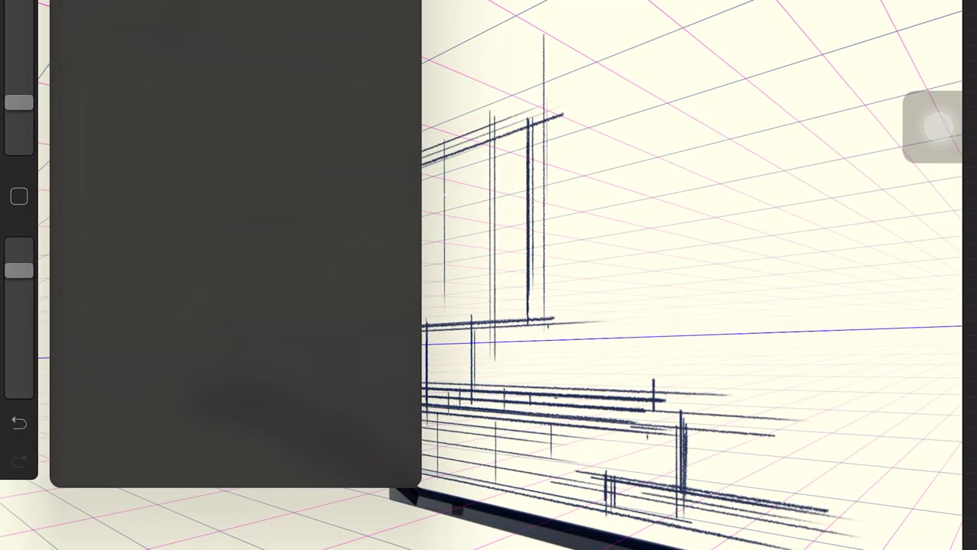
- Draw perspective lines for the building top, the corner vertical and the side face
{"action": "scroll", "coordinate": [489, 275], "scroll_direction": "up", "scroll_amount": 3}
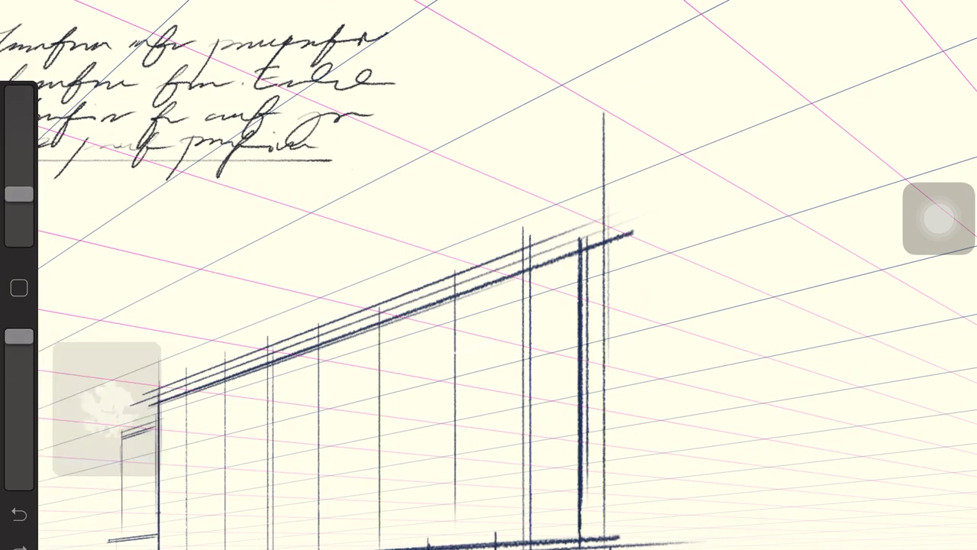
{"action": "left_click_drag", "start_coordinate": [134, 402], "coordinate": [664, 219]}
{"action": "scroll", "coordinate": [489, 274], "scroll_direction": "right", "scroll_amount": 5}
{"action": "left_click_drag", "start_coordinate": [606, 264], "coordinate": [606, 290]}
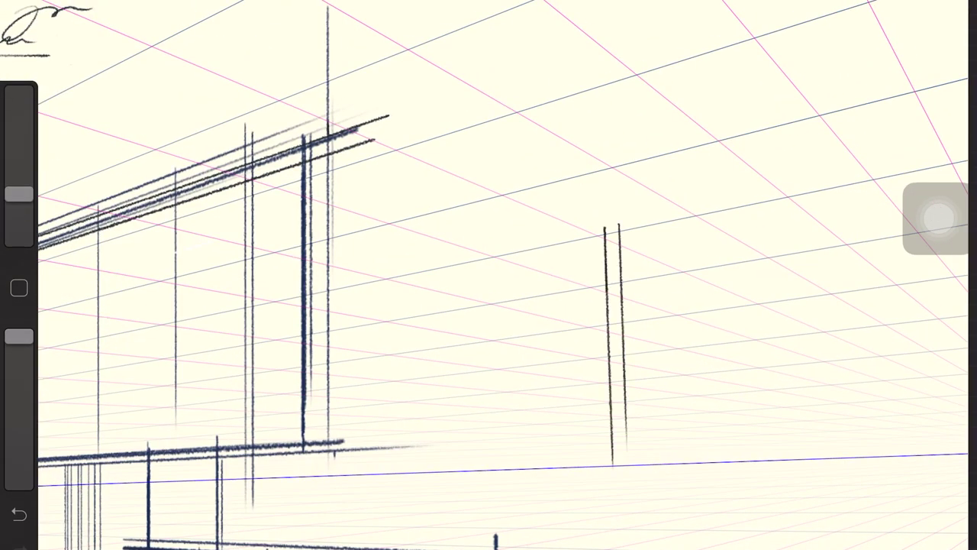
{"action": "left_click_drag", "start_coordinate": [517, 155], "coordinate": [518, 430]}
{"action": "scroll", "coordinate": [489, 275], "scroll_direction": "down", "scroll_amount": 3}
{"action": "left_click_drag", "start_coordinate": [218, 408], "coordinate": [573, 408]}
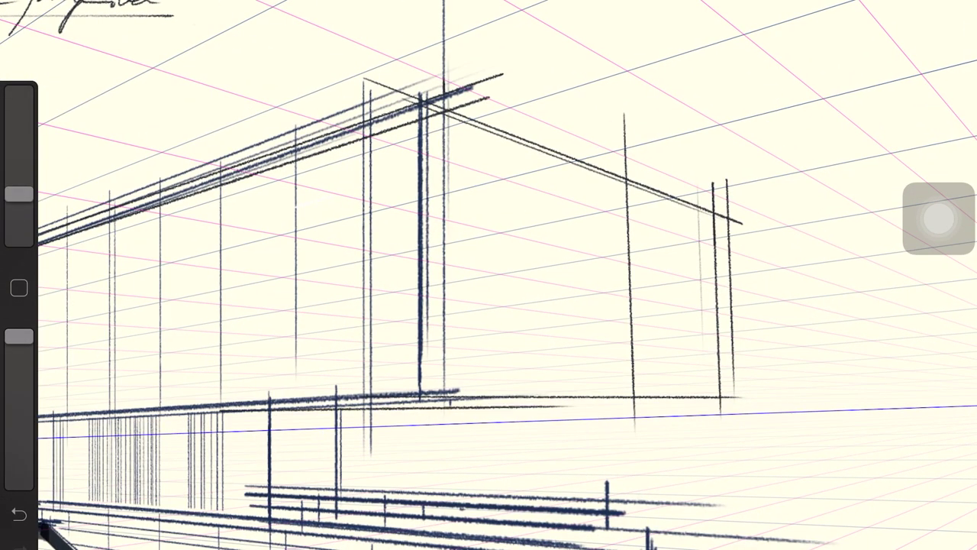
- Add perspective lines across the lower ground area and a long line across the building
{"action": "scroll", "coordinate": [488, 275], "scroll_direction": "down", "scroll_amount": 2}
{"action": "left_click_drag", "start_coordinate": [405, 467], "coordinate": [696, 467]}
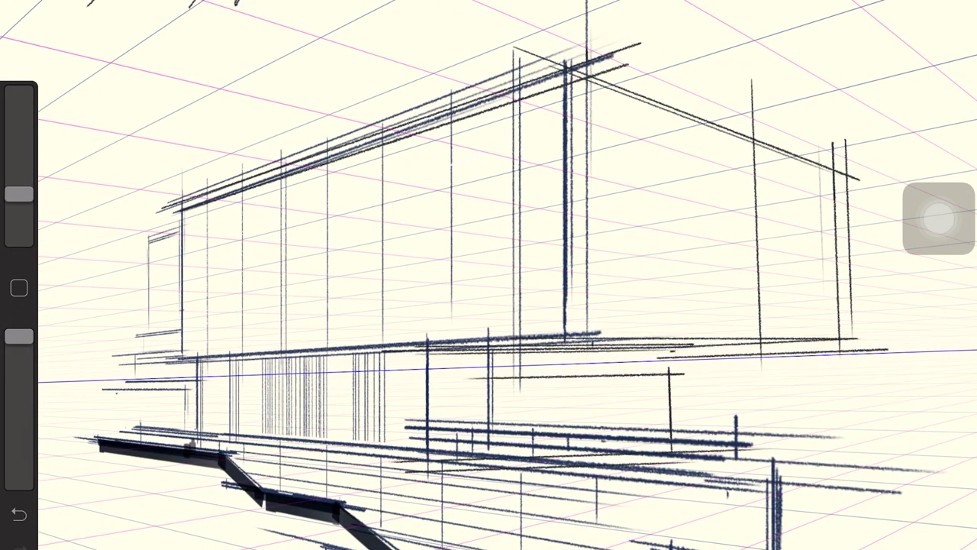
{"action": "scroll", "coordinate": [489, 275], "scroll_direction": "down", "scroll_amount": 3}
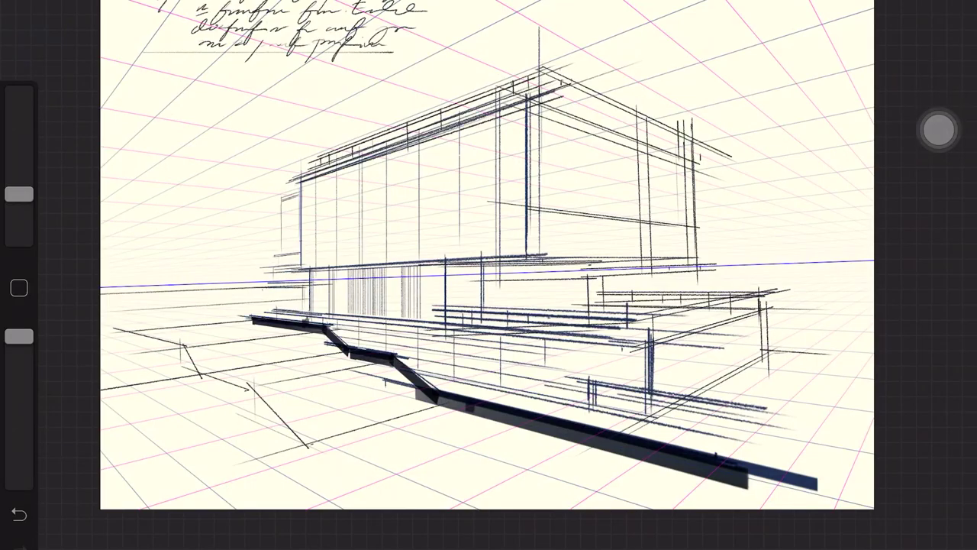
{"action": "scroll", "coordinate": [371, 191], "scroll_direction": "up", "scroll_amount": 5}
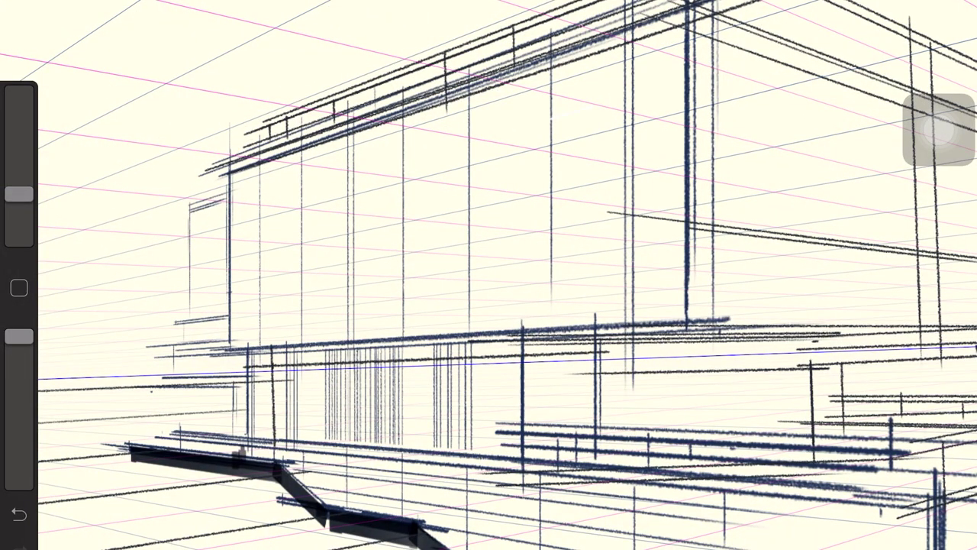
{"action": "left_click_drag", "start_coordinate": [122, 352], "coordinate": [740, 305]}
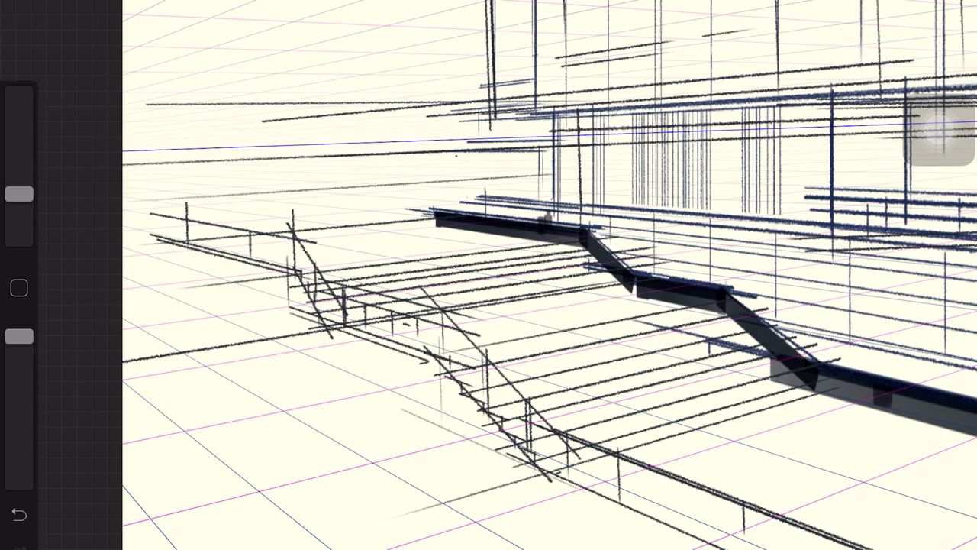
- Draw a short vertical tick and a long perspective ground line
{"action": "left_click_drag", "start_coordinate": [204, 221], "coordinate": [204, 246]}
{"action": "left_click_drag", "start_coordinate": [129, 218], "coordinate": [621, 182]}
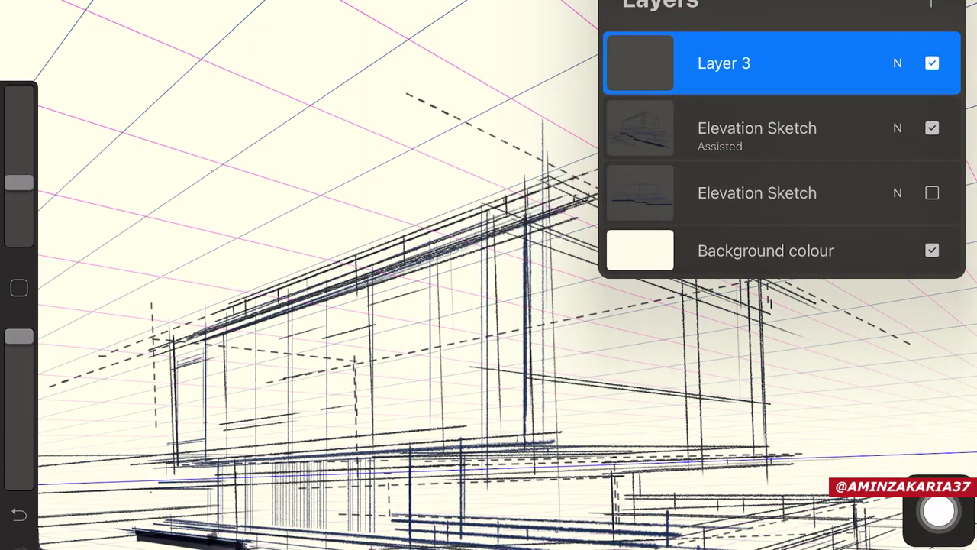
- Name the new layer 'Sketch 2' and draw heavy strokes for the roof edge and left corner post
{"action": "type", "text": "Sketch 2"}
{"action": "key", "text": "Return"}
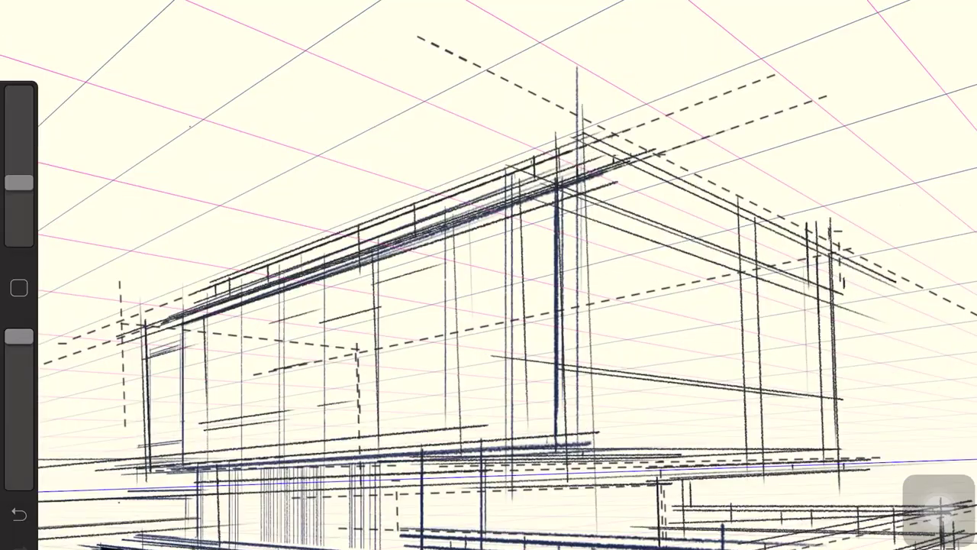
{"action": "left_click_drag", "start_coordinate": [126, 329], "coordinate": [661, 137]}
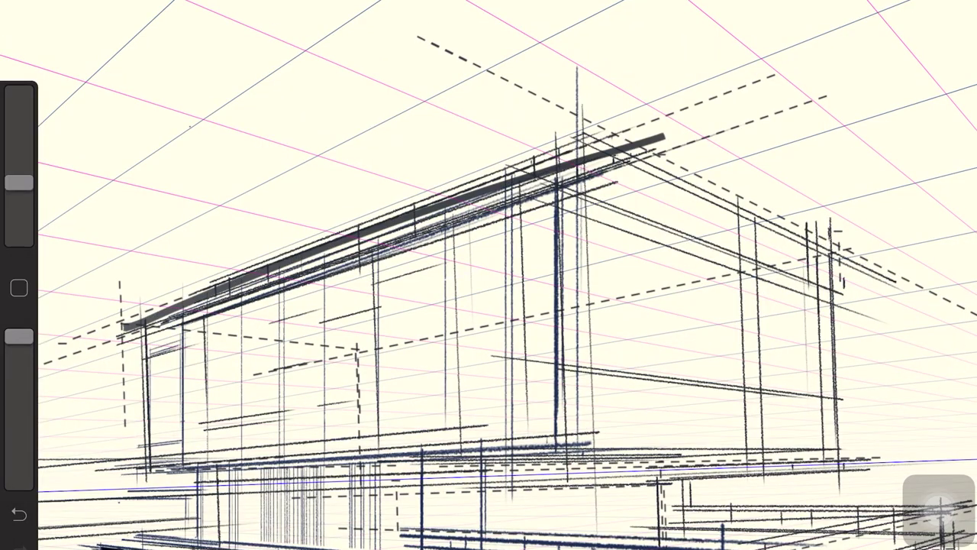
{"action": "key", "text": "ctrl+z"}
{"action": "left_click_drag", "start_coordinate": [132, 335], "coordinate": [663, 158]}
{"action": "mouse_move", "coordinate": [225, 263]}
{"action": "left_mouse_down"}
{"action": "mouse_move", "coordinate": [225, 443]}
{"action": "mouse_move", "coordinate": [310, 468]}
{"action": "left_mouse_up"}
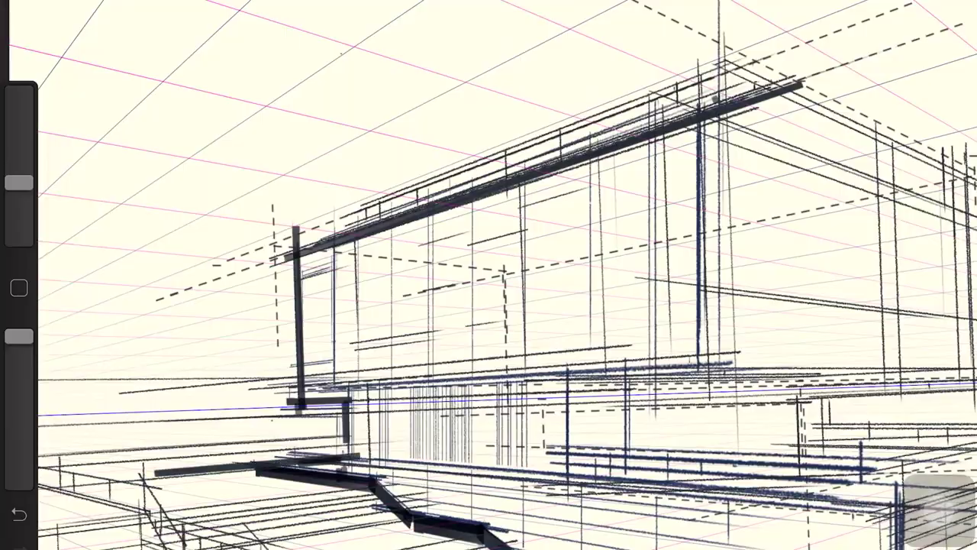
- Draw bold strokes for the slab beam, its verticals, the tall corner post and lower-right ground edge
{"action": "mouse_move", "coordinate": [473, 380]}
{"action": "left_mouse_down"}
{"action": "mouse_move", "coordinate": [474, 421]}
{"action": "mouse_move", "coordinate": [787, 419]}
{"action": "left_mouse_up"}
{"action": "left_click_drag", "start_coordinate": [723, 393], "coordinate": [723, 504]}
{"action": "left_click_drag", "start_coordinate": [736, 412], "coordinate": [736, 449]}
{"action": "left_click_drag", "start_coordinate": [609, 150], "coordinate": [614, 376]}
{"action": "left_click_drag", "start_coordinate": [608, 115], "coordinate": [615, 372]}
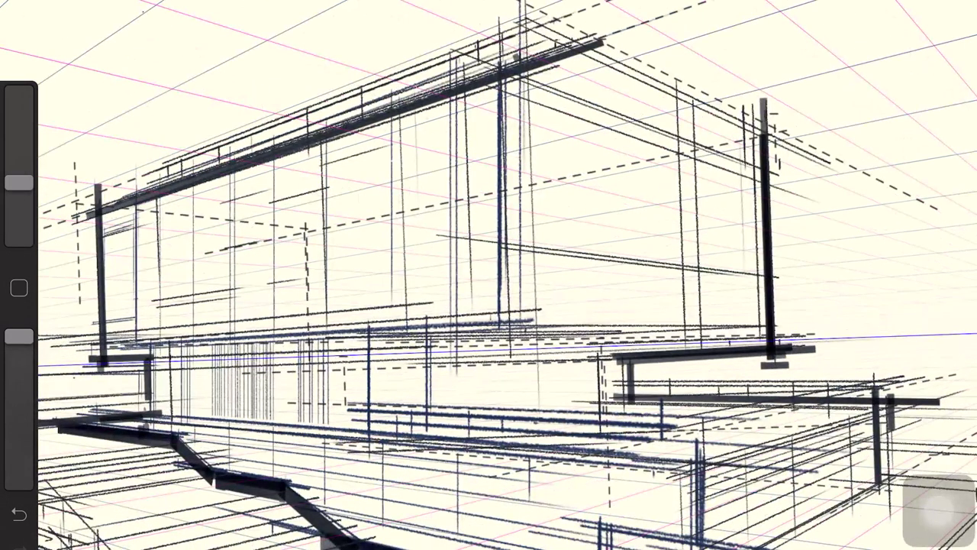
{"action": "left_click_drag", "start_coordinate": [939, 510], "coordinate": [939, 290]}
{"action": "left_click_drag", "start_coordinate": [889, 471], "coordinate": [741, 547]}
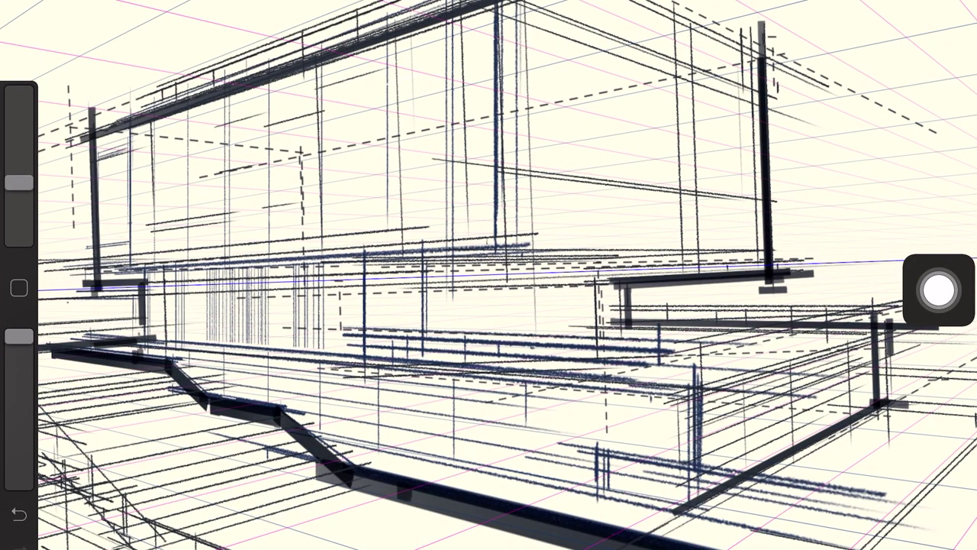
{"action": "left_click_drag", "start_coordinate": [488, 275], "coordinate": [574, 321]}
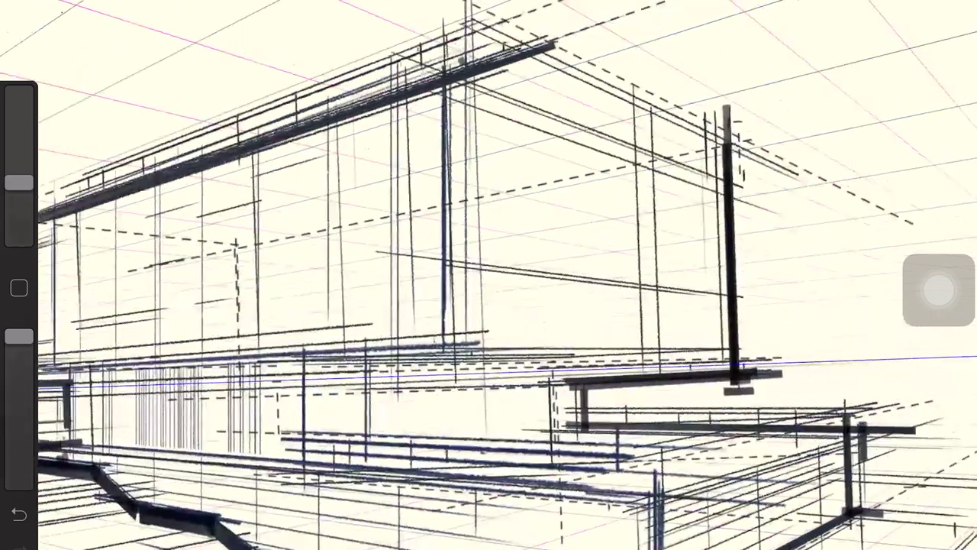
- On the Elevation Sketch layer, draw vertical and slanted window lines on the side face
{"action": "left_click", "coordinate": [771, 3]}
{"action": "left_click", "coordinate": [771, 3]}
{"action": "left_click", "coordinate": [909, 3]}
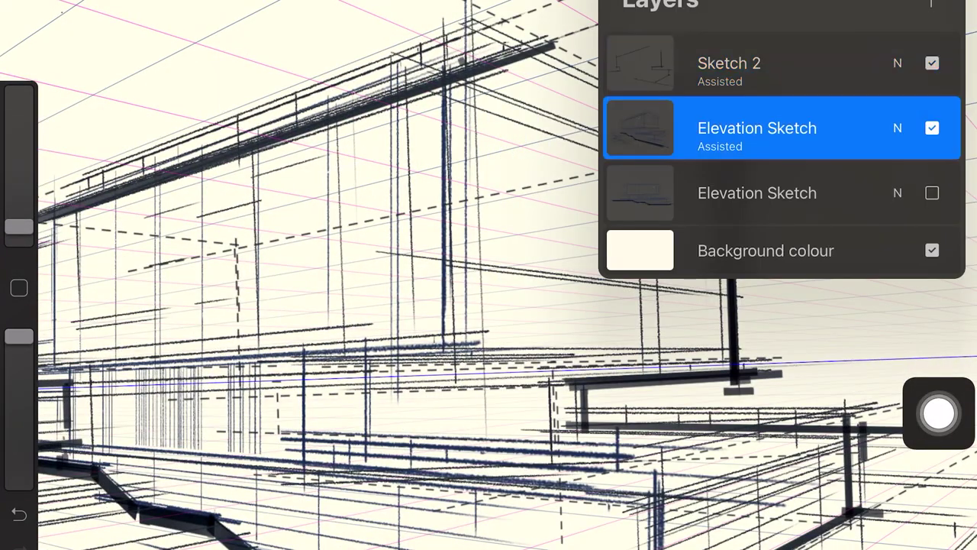
{"action": "left_click", "coordinate": [489, 275]}
{"action": "scroll", "coordinate": [489, 275], "scroll_direction": "up", "scroll_amount": 3}
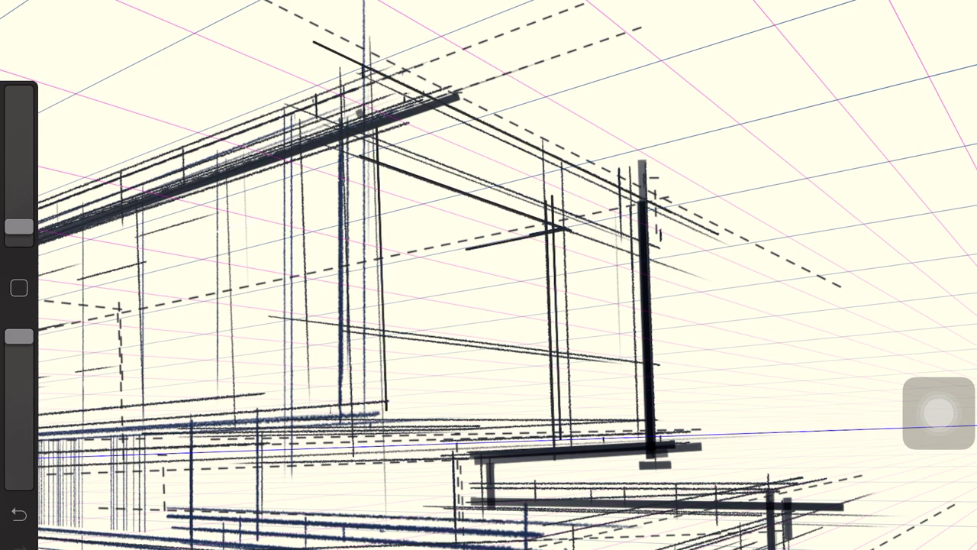
{"action": "left_click_drag", "start_coordinate": [498, 242], "coordinate": [502, 438]}
{"action": "left_click_drag", "start_coordinate": [19, 226], "coordinate": [19, 239]}
{"action": "left_click_drag", "start_coordinate": [359, 219], "coordinate": [492, 252]}
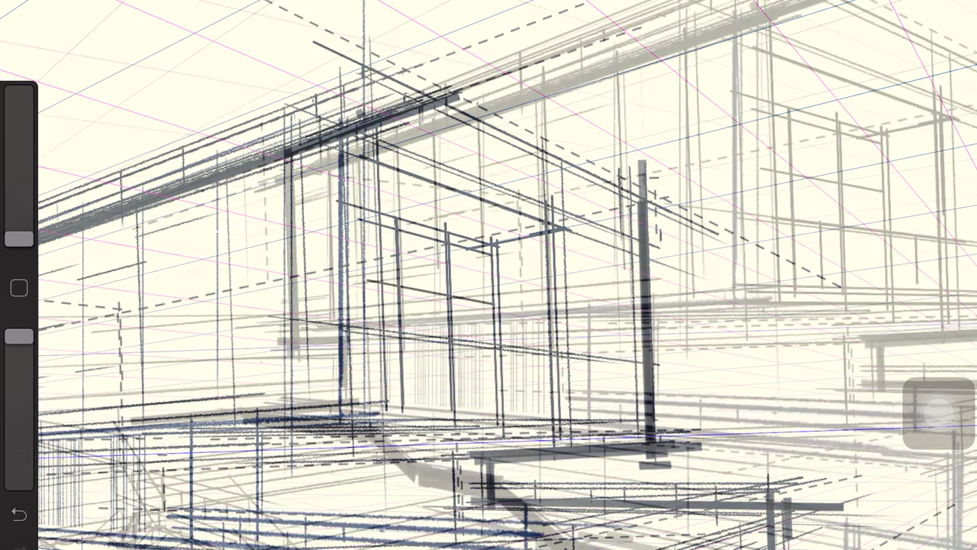
- Paint a rusty red texture across the left window panes
{"action": "left_click_drag", "start_coordinate": [489, 382], "coordinate": [687, 230]}
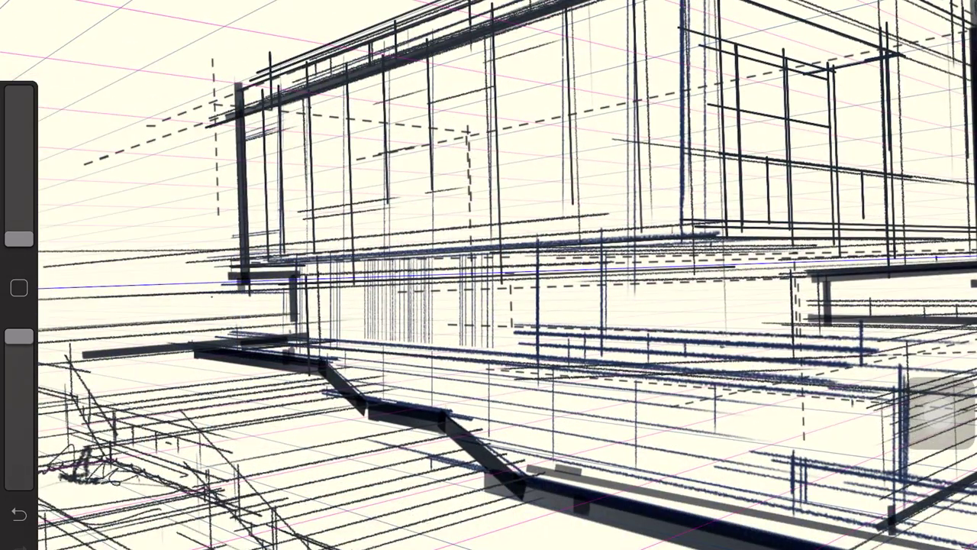
{"action": "left_click_drag", "start_coordinate": [939, 412], "coordinate": [939, 246]}
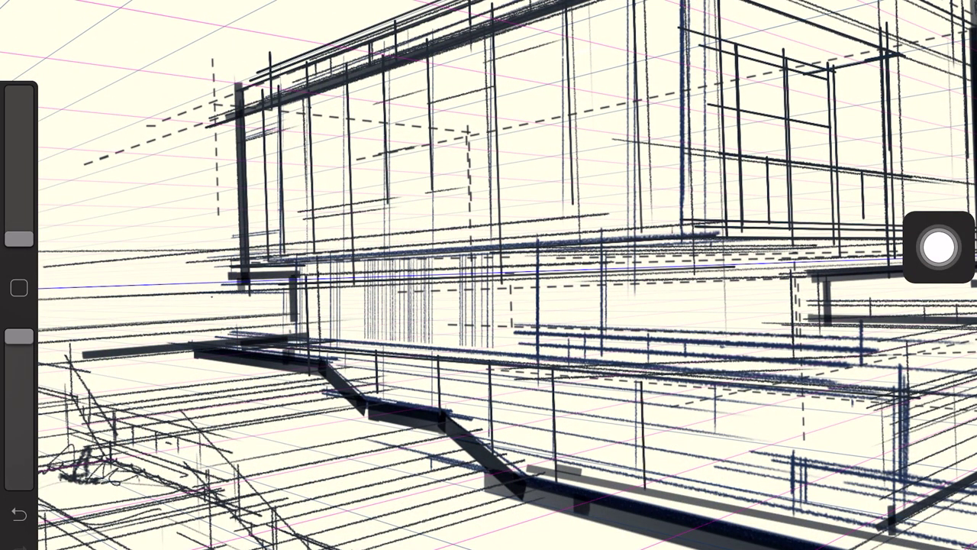
{"action": "left_click_drag", "start_coordinate": [488, 381], "coordinate": [580, 321]}
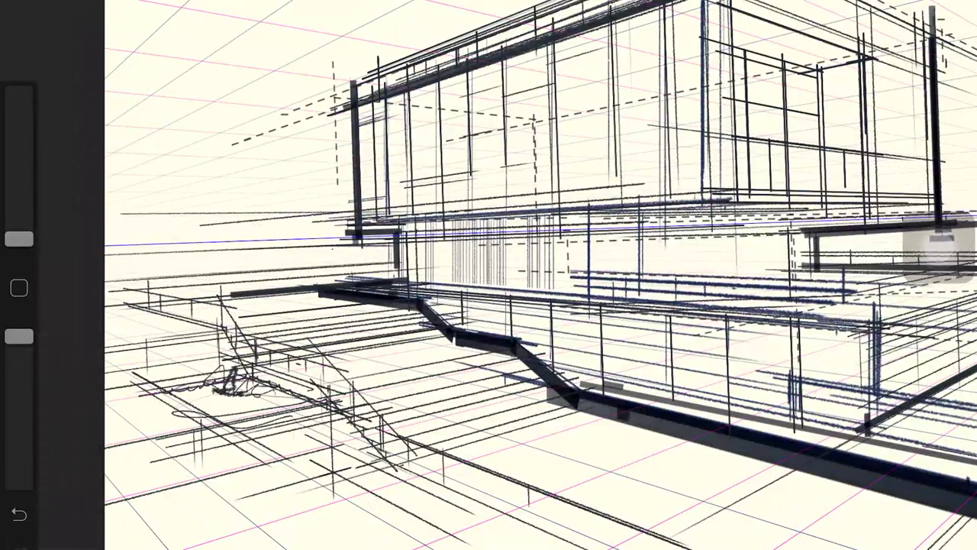
{"action": "left_click_drag", "start_coordinate": [489, 381], "coordinate": [473, 297]}
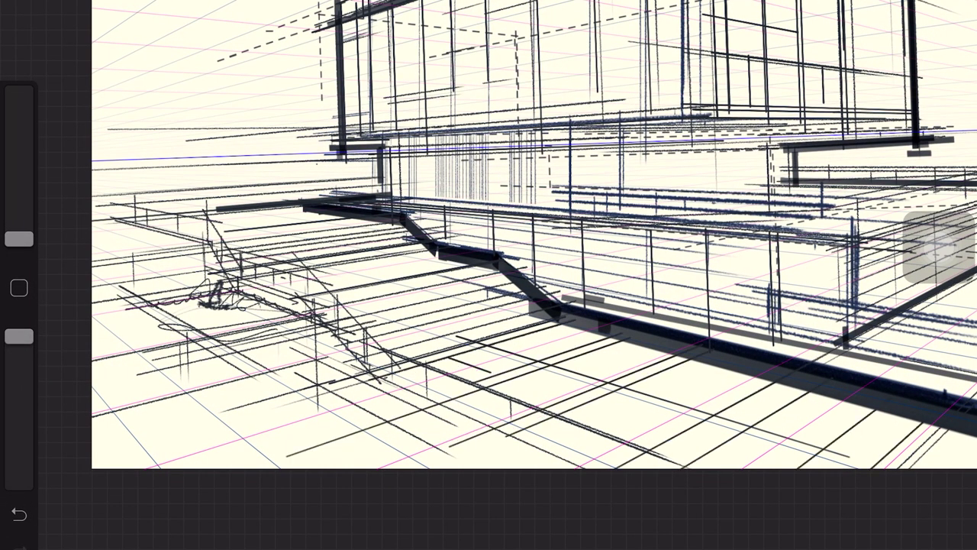
{"action": "left_click_drag", "start_coordinate": [489, 306], "coordinate": [260, 367]}
{"action": "left_click_drag", "start_coordinate": [489, 306], "coordinate": [412, 343]}
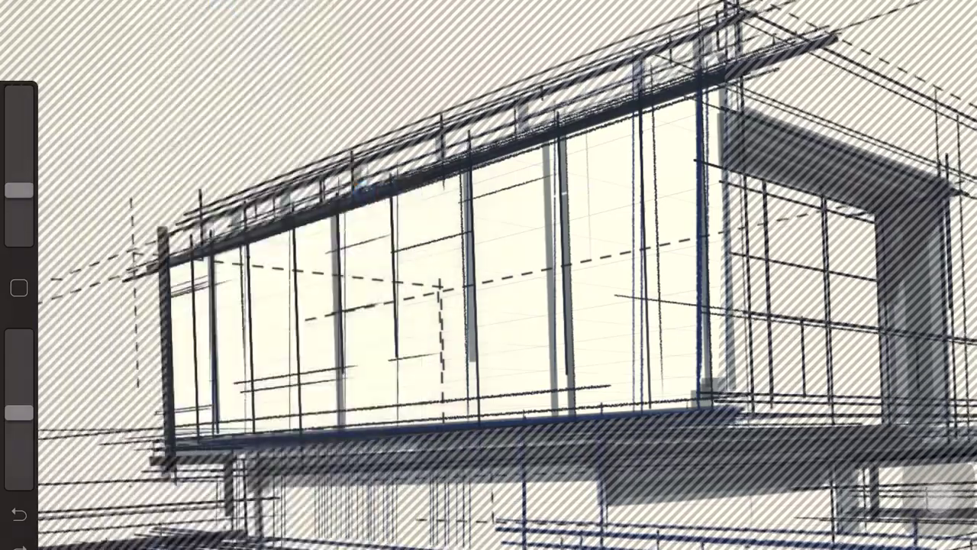
{"action": "left_click_drag", "start_coordinate": [217, 336], "coordinate": [458, 264]}
{"action": "mouse_move", "coordinate": [191, 351]}
{"action": "left_mouse_down"}
{"action": "mouse_move", "coordinate": [275, 305]}
{"action": "mouse_move", "coordinate": [336, 321]}
{"action": "mouse_move", "coordinate": [474, 267]}
{"action": "mouse_move", "coordinate": [565, 306]}
{"action": "mouse_move", "coordinate": [687, 229]}
{"action": "left_mouse_up"}
- Extend the rust texture, then add dark red streaks and horizontal lines across the facade
{"action": "left_click_drag", "start_coordinate": [625, 344], "coordinate": [687, 191]}
{"action": "left_click", "coordinate": [954, 15]}
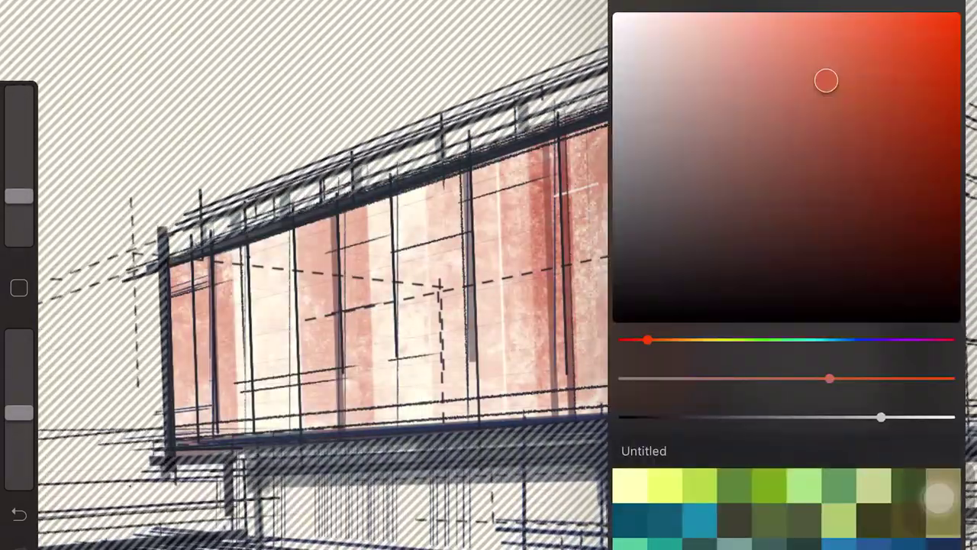
{"action": "left_click", "coordinate": [930, 493]}
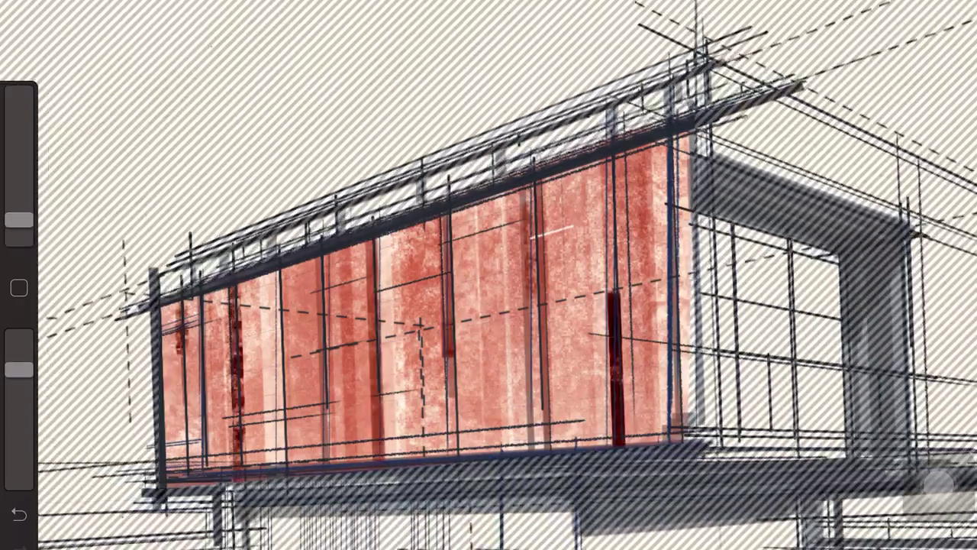
{"action": "left_click_drag", "start_coordinate": [619, 156], "coordinate": [619, 438]}
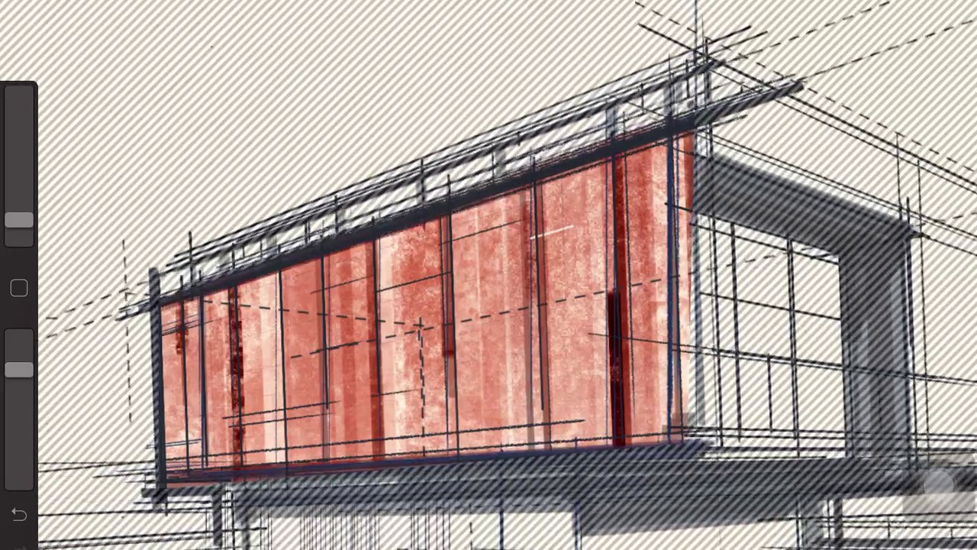
{"action": "left_click_drag", "start_coordinate": [236, 416], "coordinate": [344, 402]}
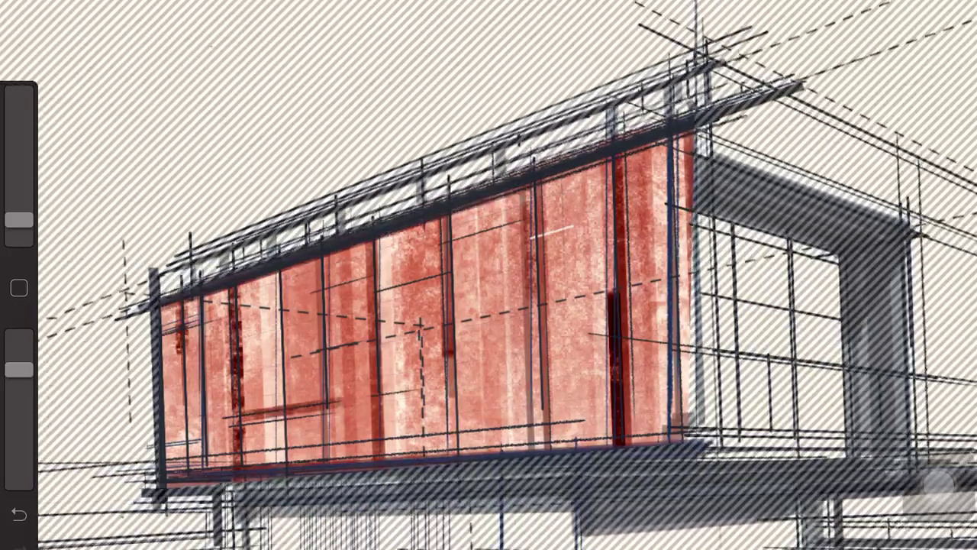
{"action": "mouse_move", "coordinate": [380, 287]}
{"action": "left_mouse_down"}
{"action": "mouse_move", "coordinate": [458, 274]}
{"action": "mouse_move", "coordinate": [518, 221]}
{"action": "left_mouse_up"}
{"action": "left_click_drag", "start_coordinate": [452, 412], "coordinate": [539, 403]}
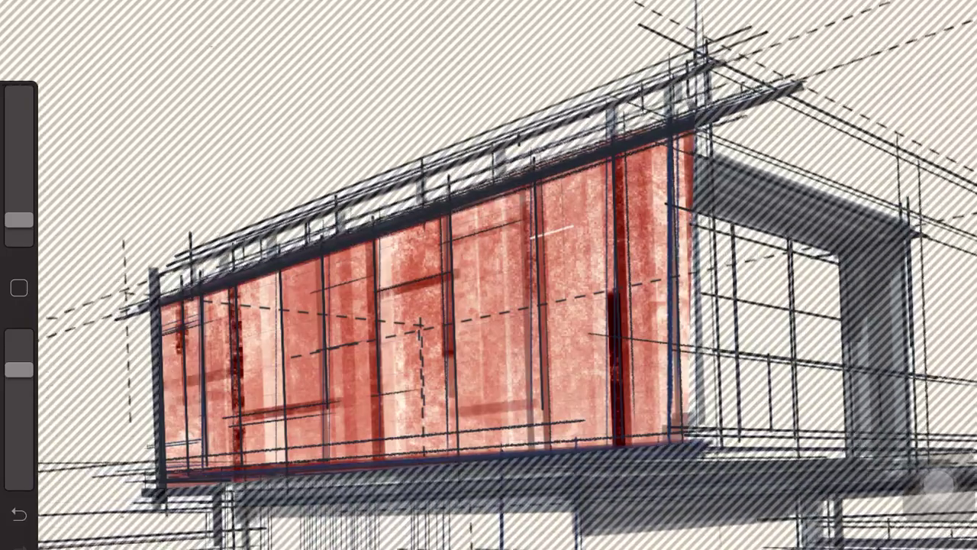
{"action": "left_click_drag", "start_coordinate": [461, 271], "coordinate": [463, 412]}
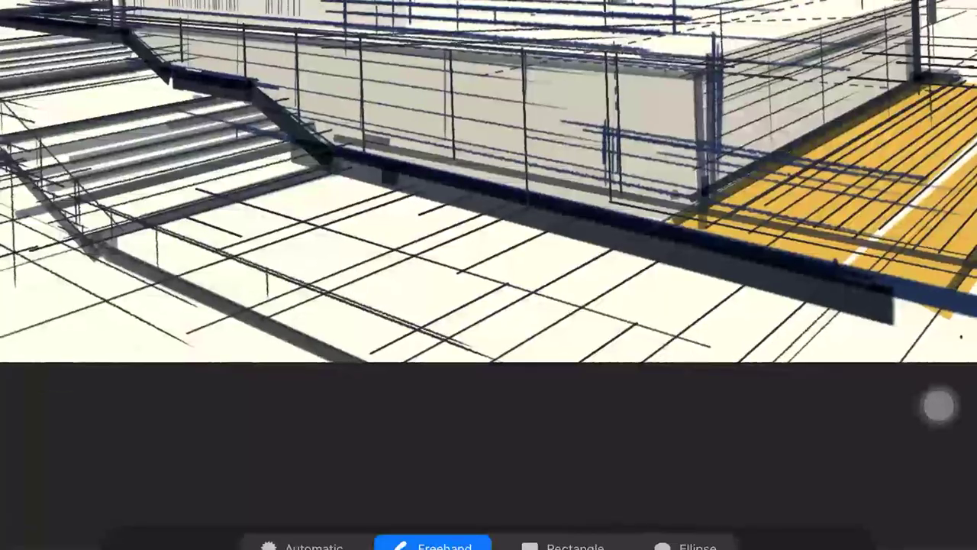
- Outline the first floor area beside the stairs for beige shadow
{"action": "left_click", "coordinate": [386, 363]}
{"action": "left_click", "coordinate": [86, 252]}
{"action": "left_click", "coordinate": [328, 172]}
{"action": "left_click", "coordinate": [637, 233]}
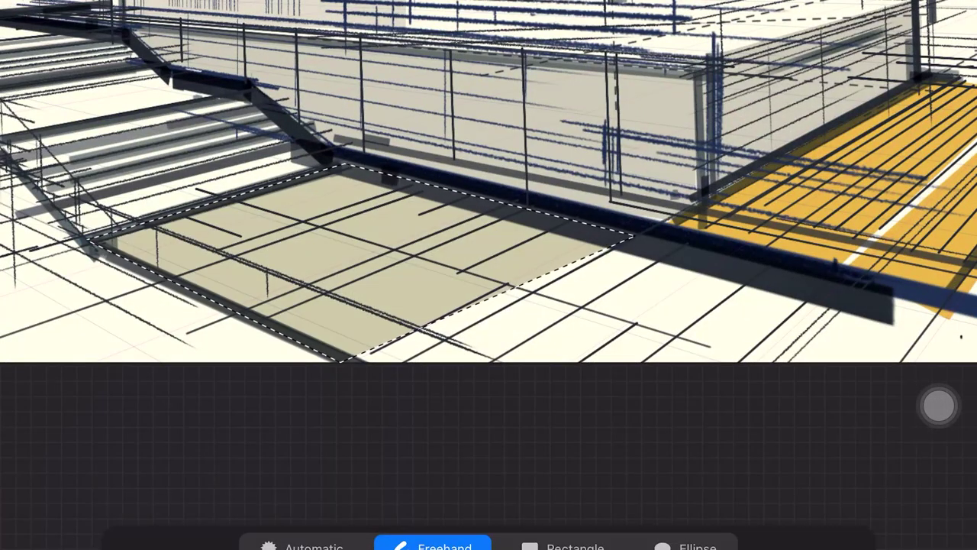
{"action": "left_click", "coordinate": [387, 364]}
- Outline a second shadow area beneath the stairs, then clear the outline
{"action": "left_click", "coordinate": [101, 245]}
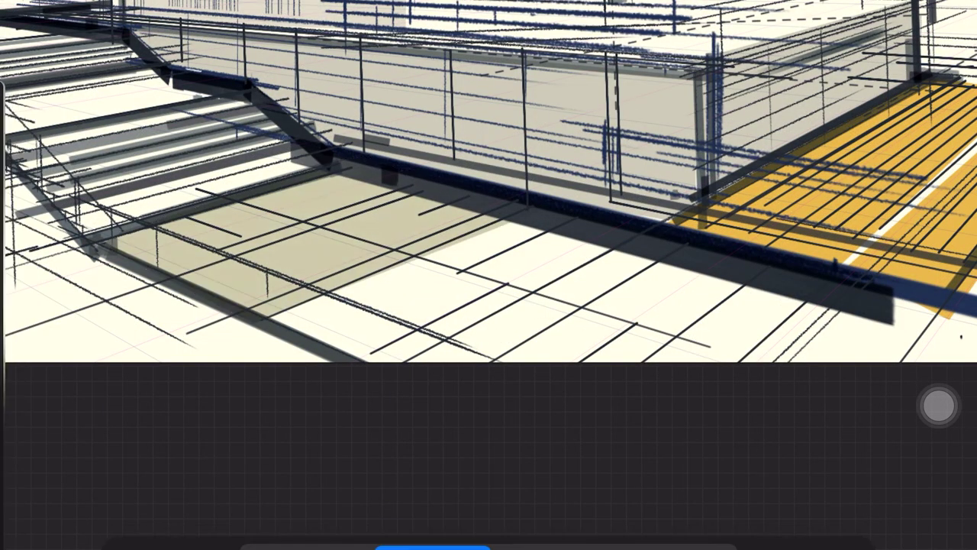
{"action": "left_click", "coordinate": [283, 327]}
{"action": "left_click", "coordinate": [468, 393]}
{"action": "left_click", "coordinate": [720, 251]}
{"action": "left_click", "coordinate": [629, 321]}
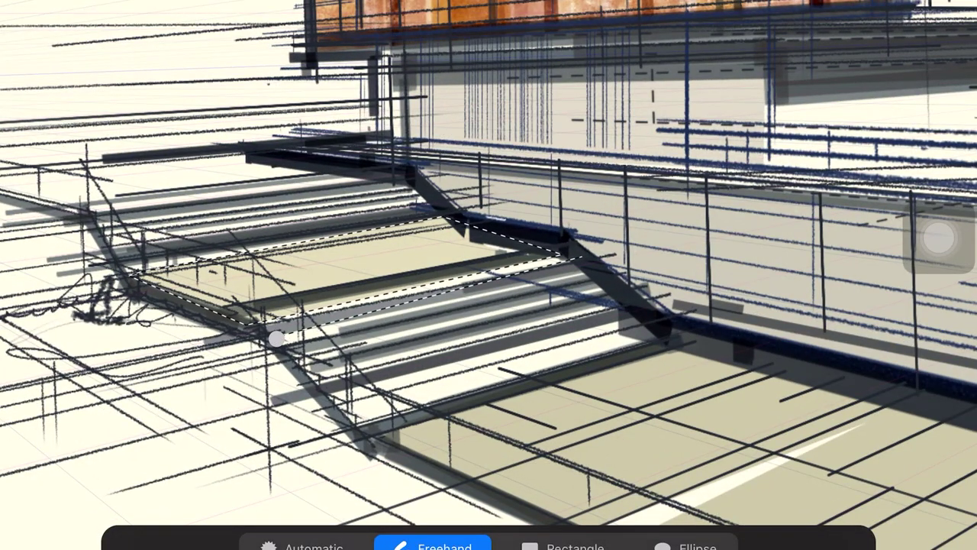
{"action": "left_click", "coordinate": [113, 160]}
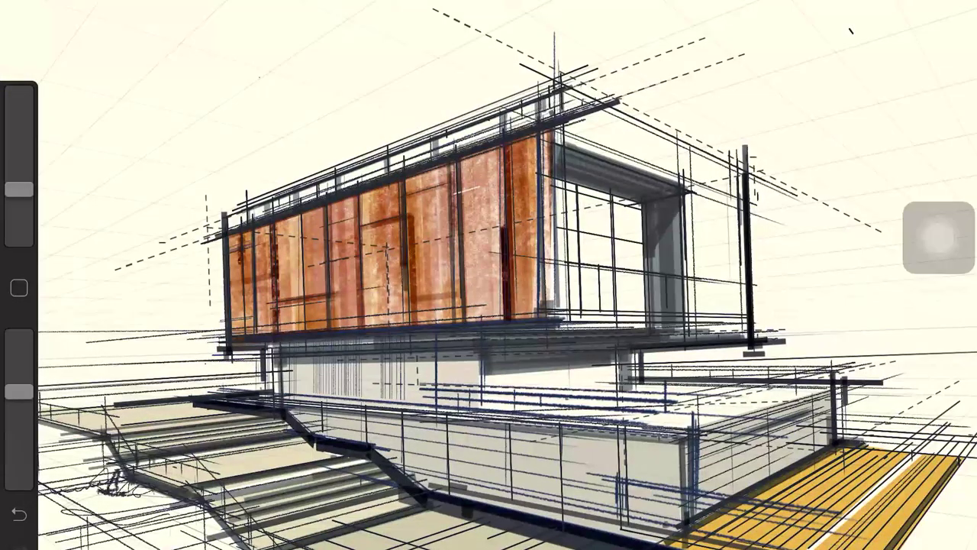
{"action": "key", "text": "l"}
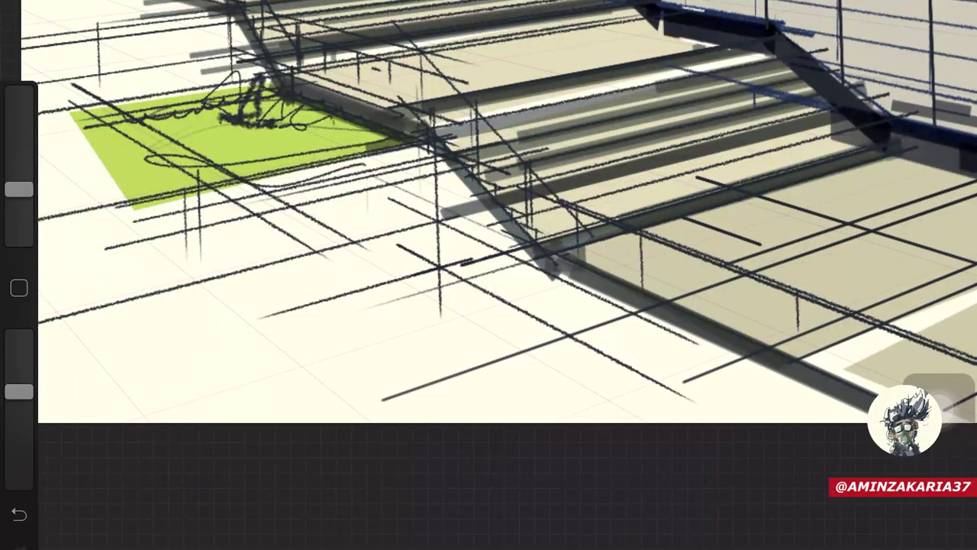
- Fill a green lawn patch on the ground and extend it to the left
{"action": "left_click", "coordinate": [198, 334]}
{"action": "left_click", "coordinate": [198, 334]}
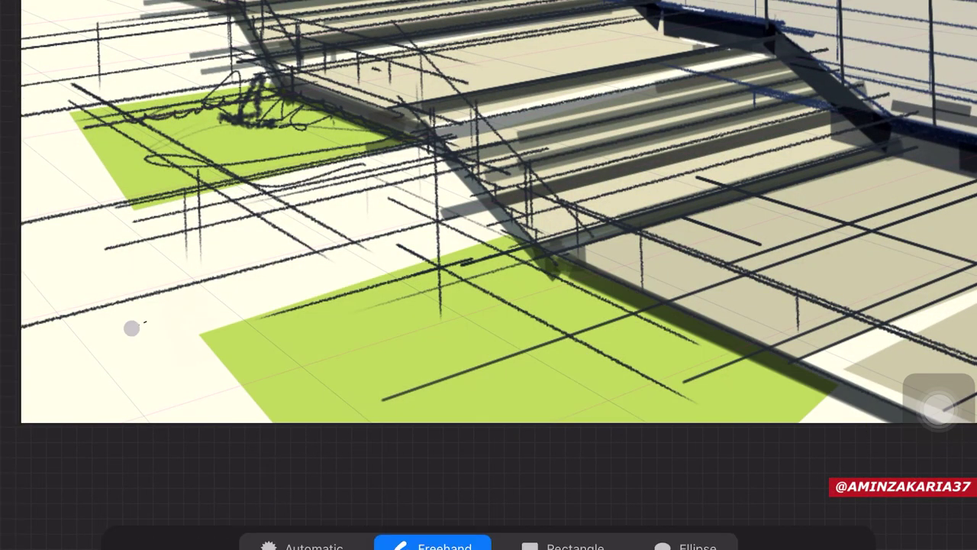
{"action": "left_click", "coordinate": [130, 327]}
{"action": "left_click", "coordinate": [149, 374]}
{"action": "left_click", "coordinate": [130, 327]}
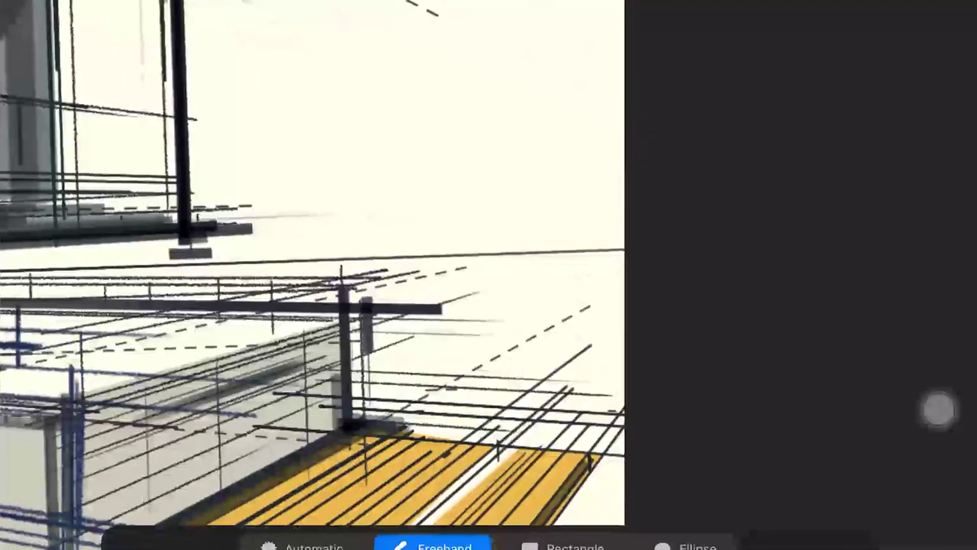
{"action": "left_click", "coordinate": [344, 406]}
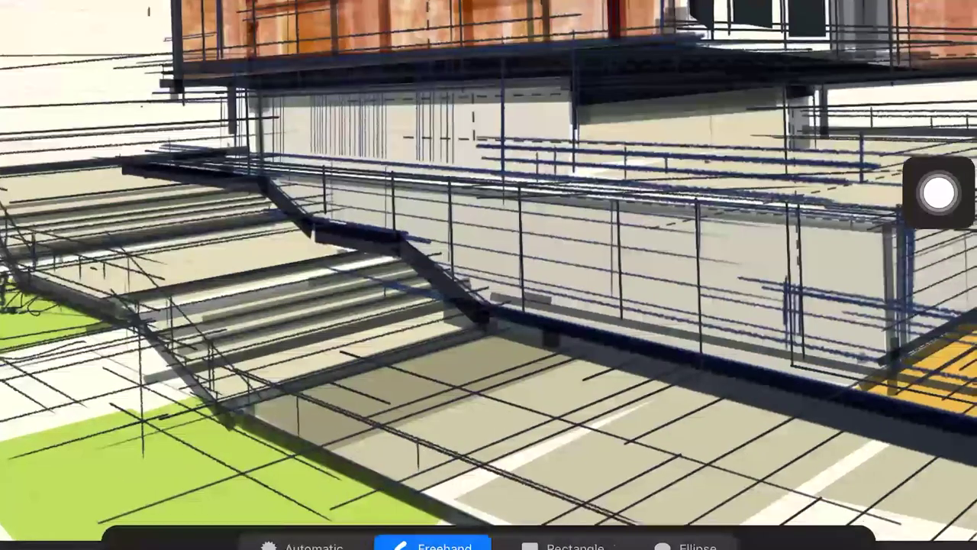
- Outline and fill shadow bands on the stair floor, then shade the roof edge grey-green
{"action": "left_click_drag", "start_coordinate": [352, 404], "coordinate": [654, 381]}
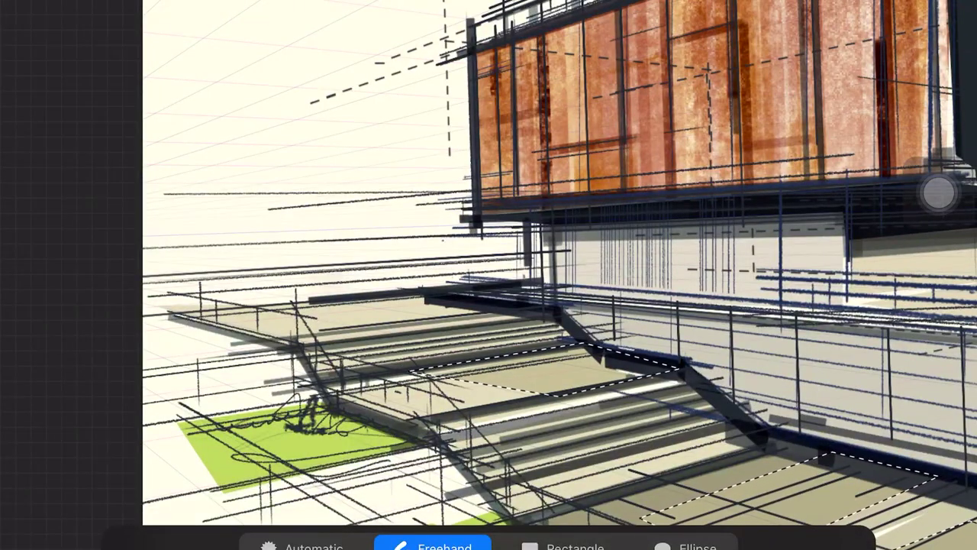
{"action": "left_click_drag", "start_coordinate": [408, 370], "coordinate": [169, 295]}
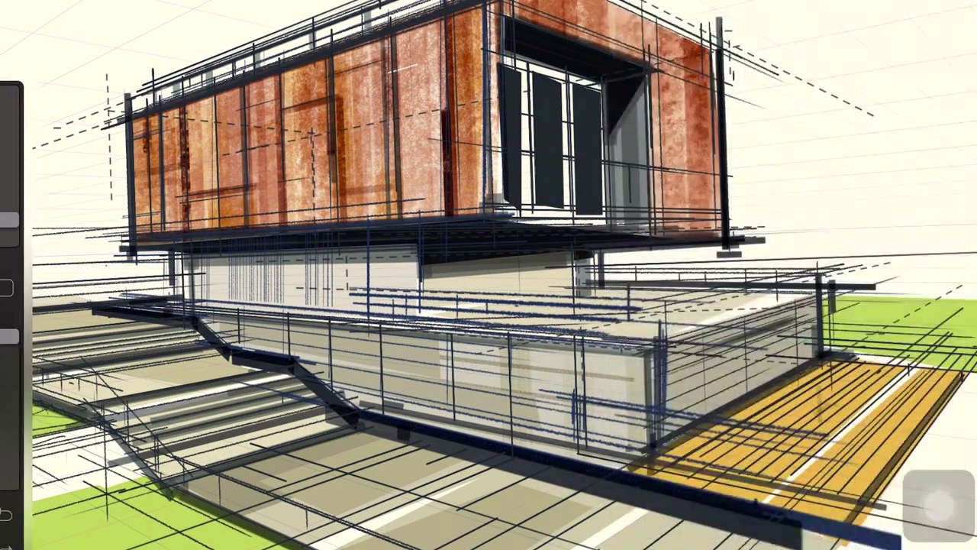
{"action": "left_click", "coordinate": [644, 453]}
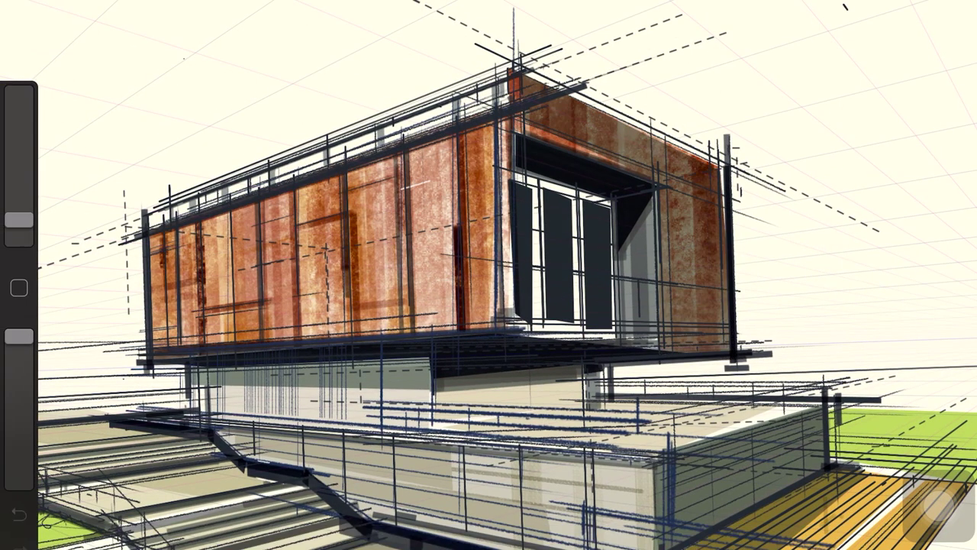
{"action": "left_click", "coordinate": [510, 224]}
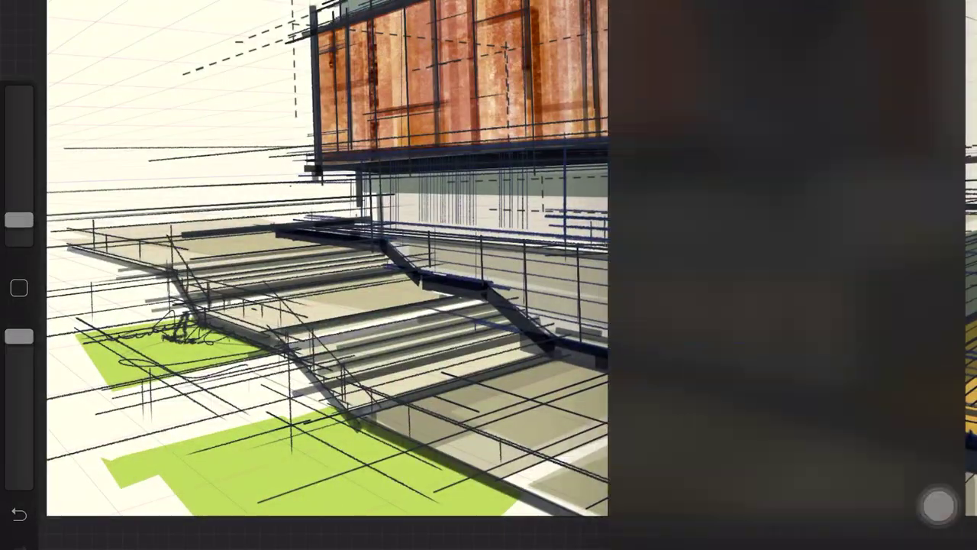
- Sample the lawn green, paint bright green on the lawn, and fill a darker green patch
{"action": "left_click", "coordinate": [322, 465]}
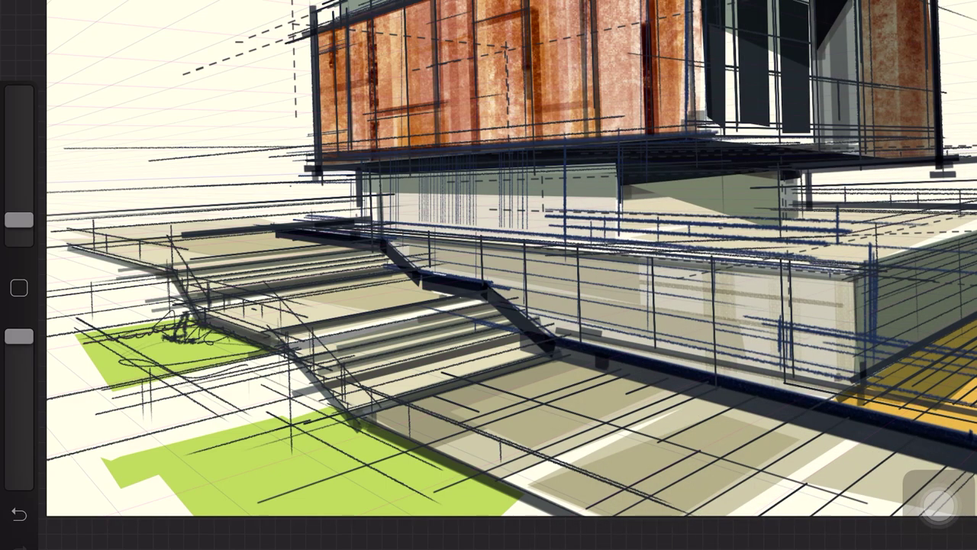
{"action": "left_click_drag", "start_coordinate": [213, 489], "coordinate": [366, 443]}
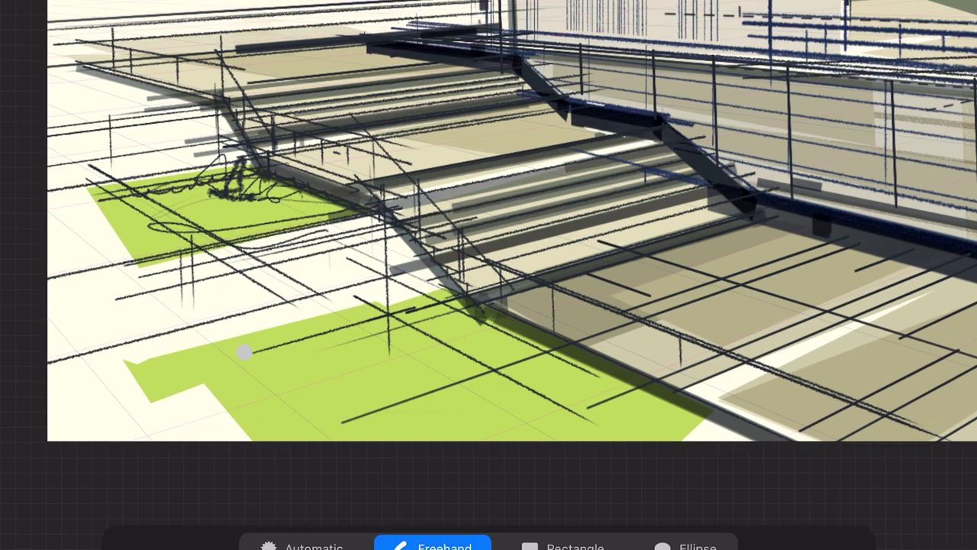
{"action": "mouse_move", "coordinate": [244, 351]}
{"action": "left_mouse_down"}
{"action": "mouse_move", "coordinate": [588, 404]}
{"action": "mouse_move", "coordinate": [262, 425]}
{"action": "mouse_move", "coordinate": [244, 353]}
{"action": "left_mouse_up"}
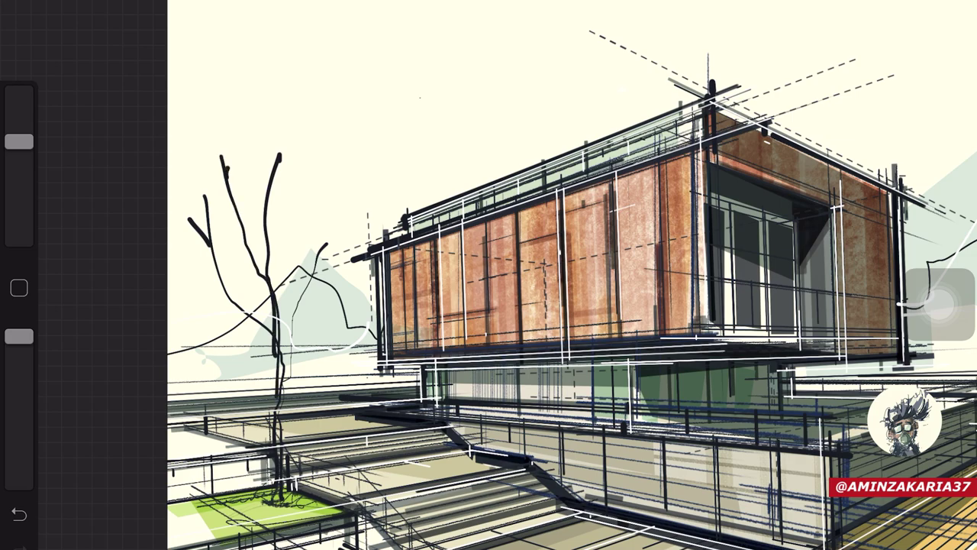
- Draw the tree's top branches and a thin trunk line on the left lawn
{"action": "left_click_drag", "start_coordinate": [264, 218], "coordinate": [307, 90]}
{"action": "left_click_drag", "start_coordinate": [321, 95], "coordinate": [319, 113]}
{"action": "left_click_drag", "start_coordinate": [19, 142], "coordinate": [19, 215]}
{"action": "left_click_drag", "start_coordinate": [302, 266], "coordinate": [243, 450]}
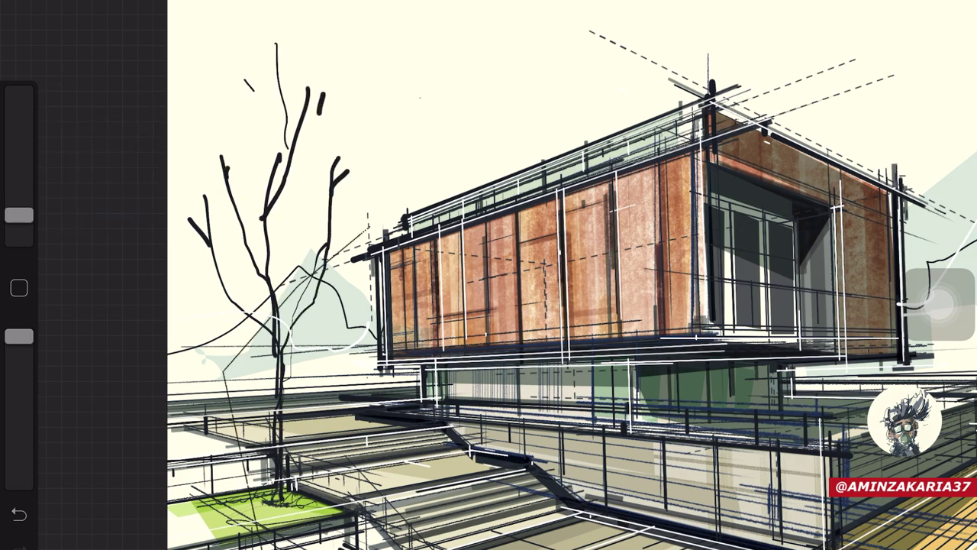
- Add thin branches and small leaf marks all around the tree
{"action": "left_click_drag", "start_coordinate": [313, 211], "coordinate": [334, 252]}
{"action": "mouse_move", "coordinate": [226, 180]}
{"action": "left_mouse_down"}
{"action": "mouse_move", "coordinate": [204, 106]}
{"action": "mouse_move", "coordinate": [179, 94]}
{"action": "left_mouse_up"}
{"action": "left_click_drag", "start_coordinate": [276, 390], "coordinate": [226, 317]}
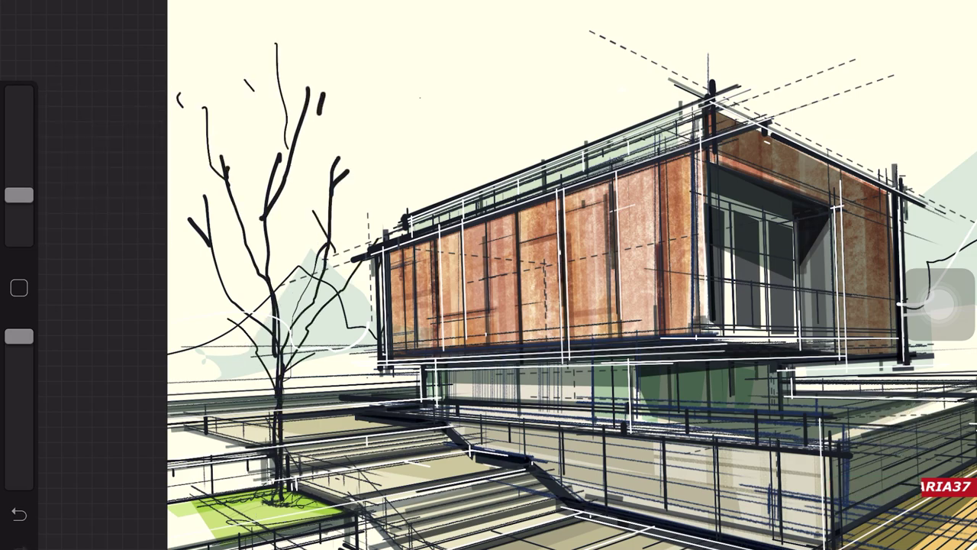
{"action": "left_click_drag", "start_coordinate": [168, 294], "coordinate": [237, 326]}
{"action": "left_click_drag", "start_coordinate": [310, 310], "coordinate": [376, 278]}
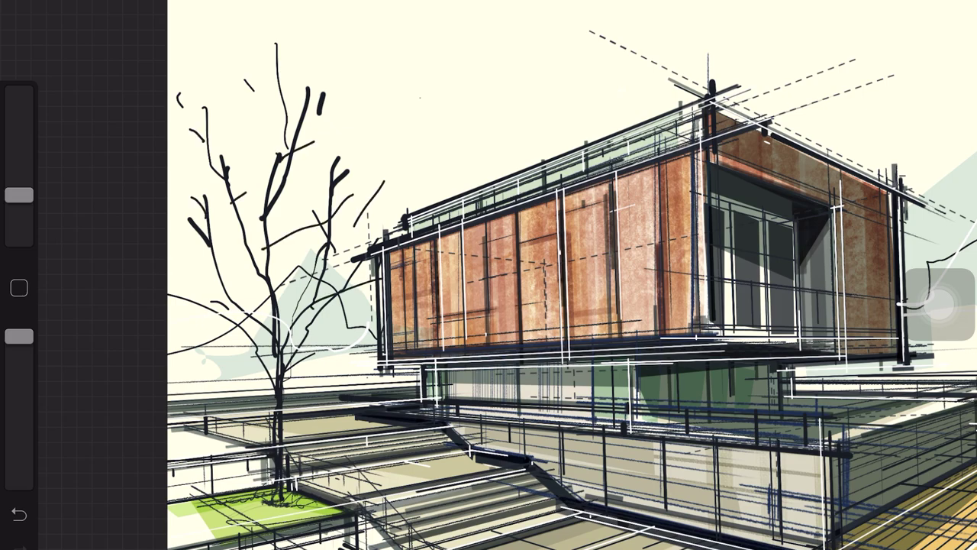
{"action": "scroll", "coordinate": [573, 275], "scroll_direction": "up", "scroll_amount": 2}
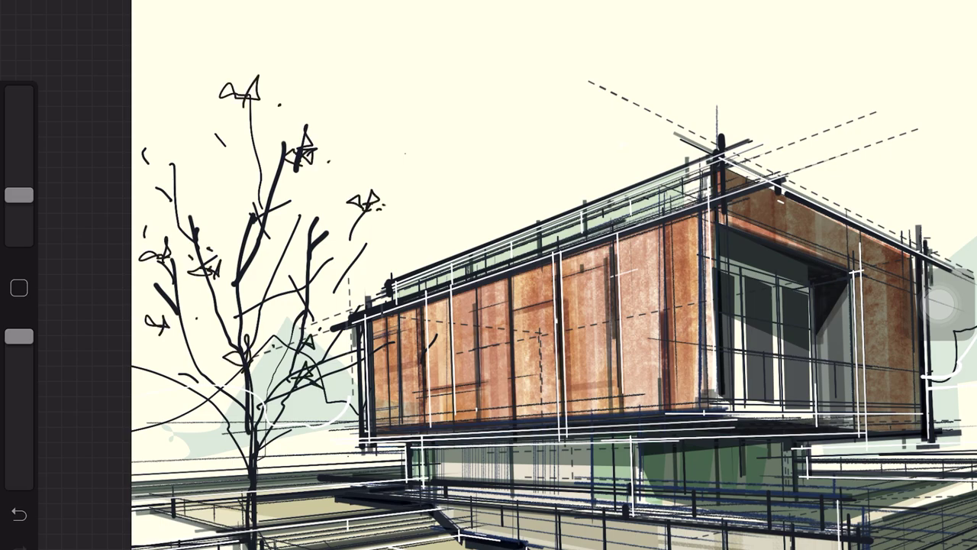
{"action": "scroll", "coordinate": [489, 274], "scroll_direction": "down", "scroll_amount": 2}
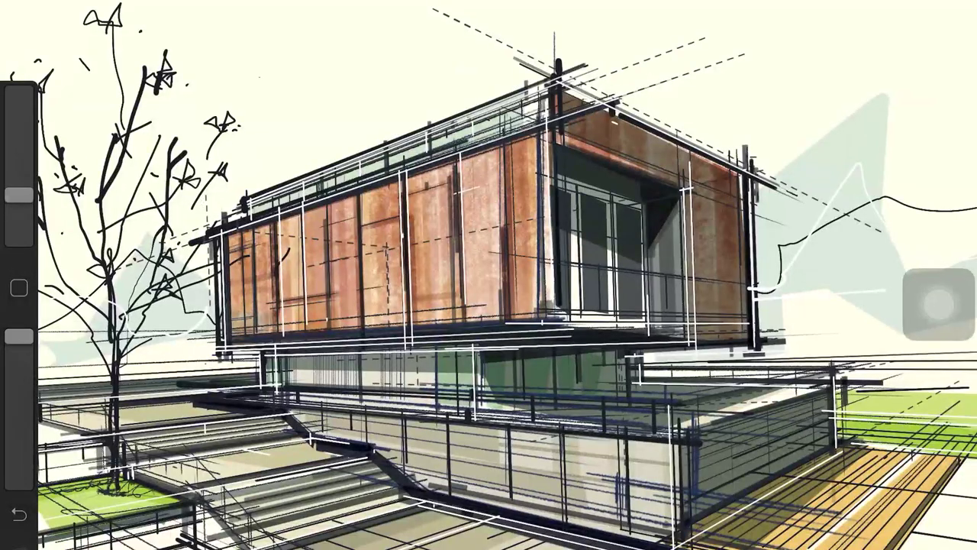
{"action": "scroll", "coordinate": [489, 274], "scroll_direction": "down", "scroll_amount": 2}
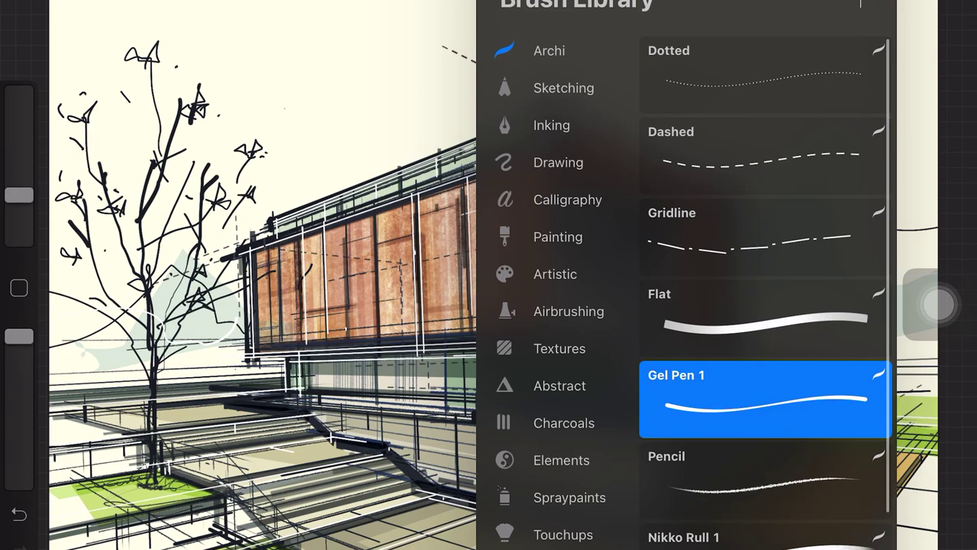
- At 2% brush size, draw a thin dashed line across the sky and pick a brighter lime green
{"action": "mouse_move", "coordinate": [19, 195]}
{"action": "left_mouse_down"}
{"action": "mouse_move", "coordinate": [20, 226]}
{"action": "mouse_move", "coordinate": [19, 208]}
{"action": "left_mouse_up"}
{"action": "left_click_drag", "start_coordinate": [242, 177], "coordinate": [553, 73]}
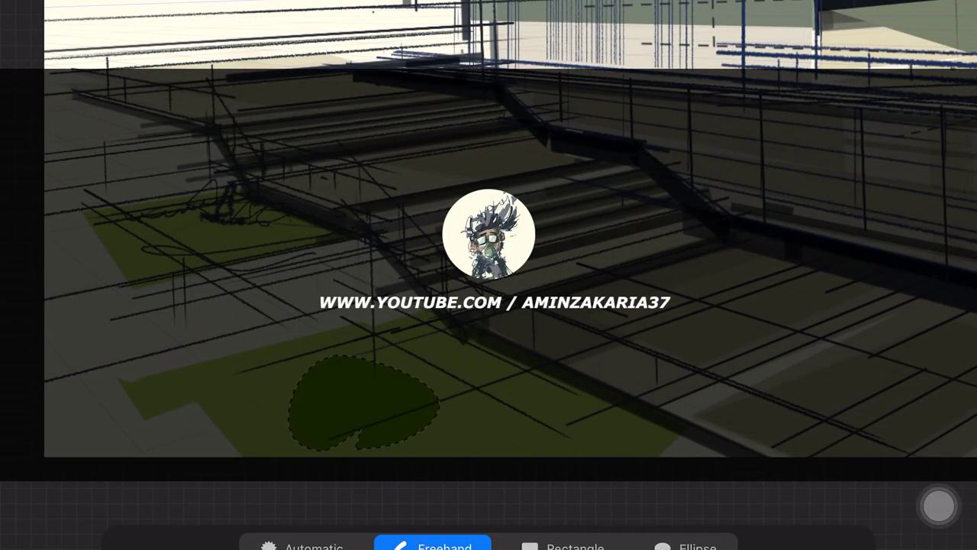
{"action": "left_click", "coordinate": [939, 506]}
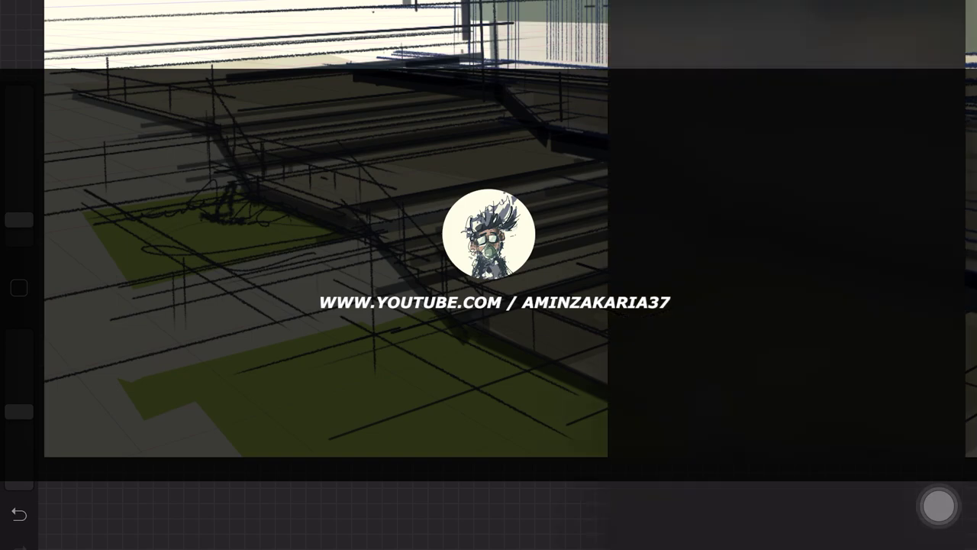
{"action": "left_click_drag", "start_coordinate": [834, 417], "coordinate": [930, 416]}
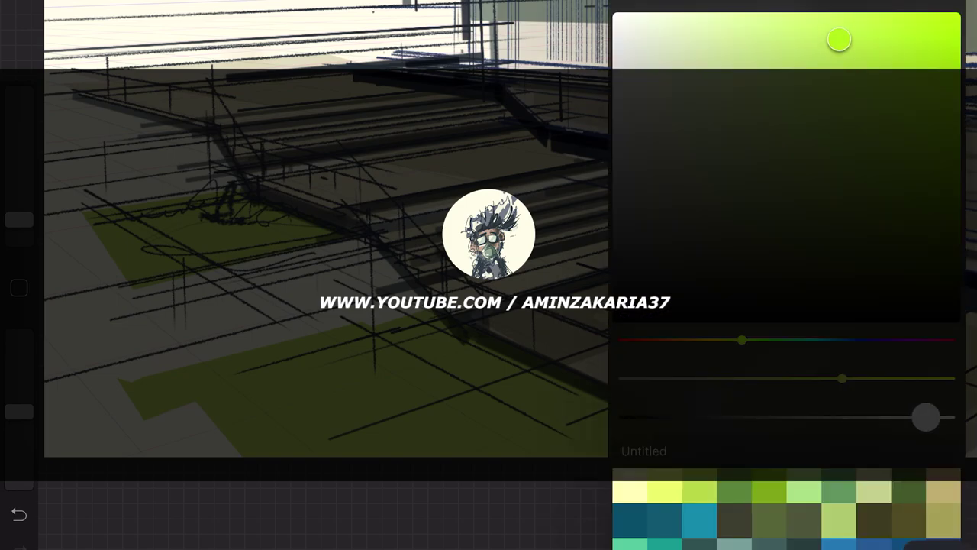